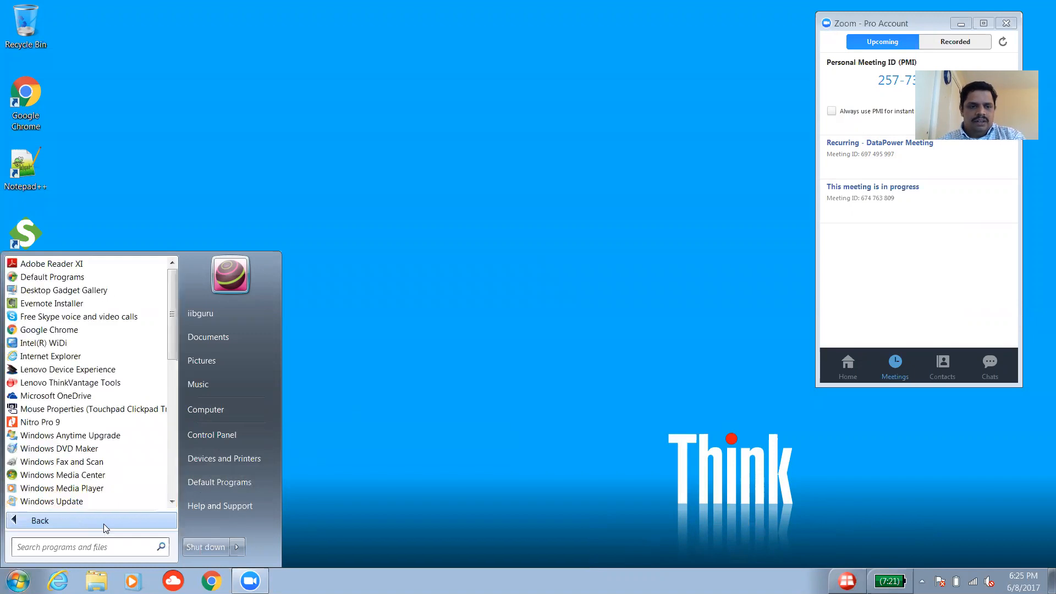
Launch IBM Integration Console 9.0.0.1 from the IBM Integration Bus 9.0.0.1 group and centre its window.
scroll(169, 369, down, 1)
scroll(168, 385, down, 5)
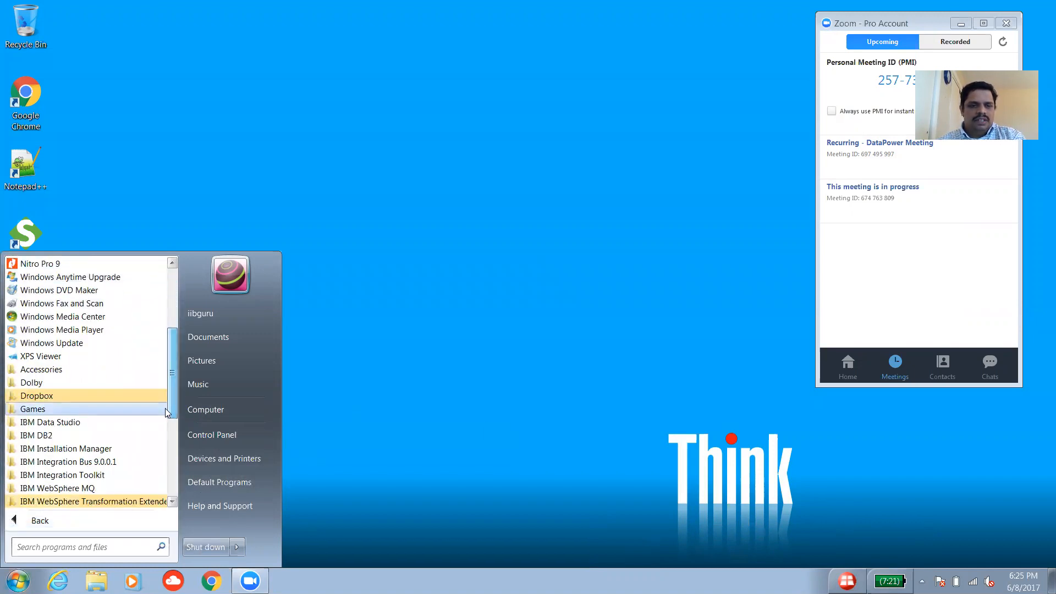
click(92, 464)
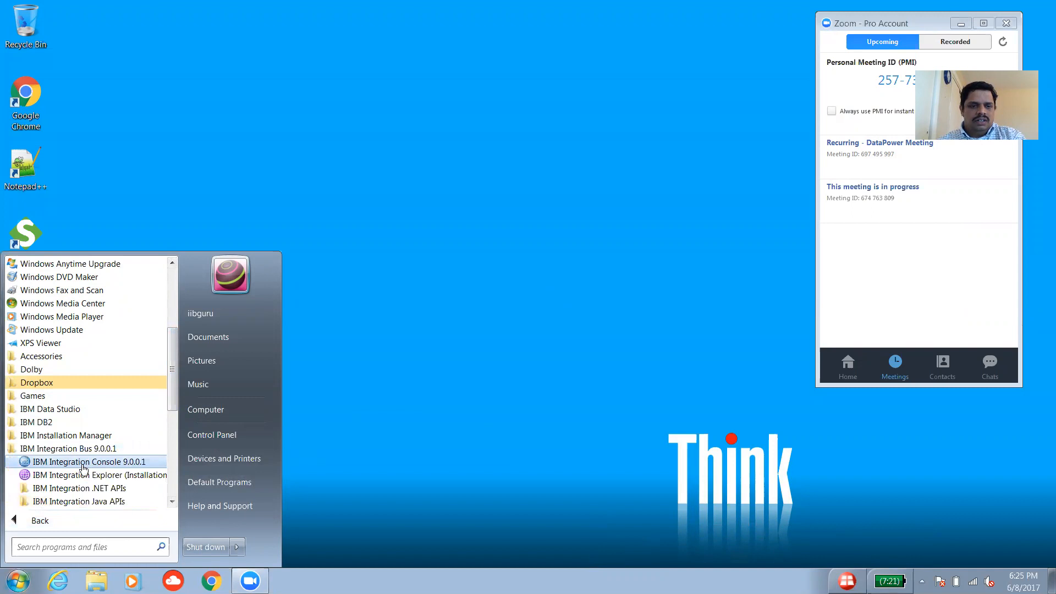
click(82, 465)
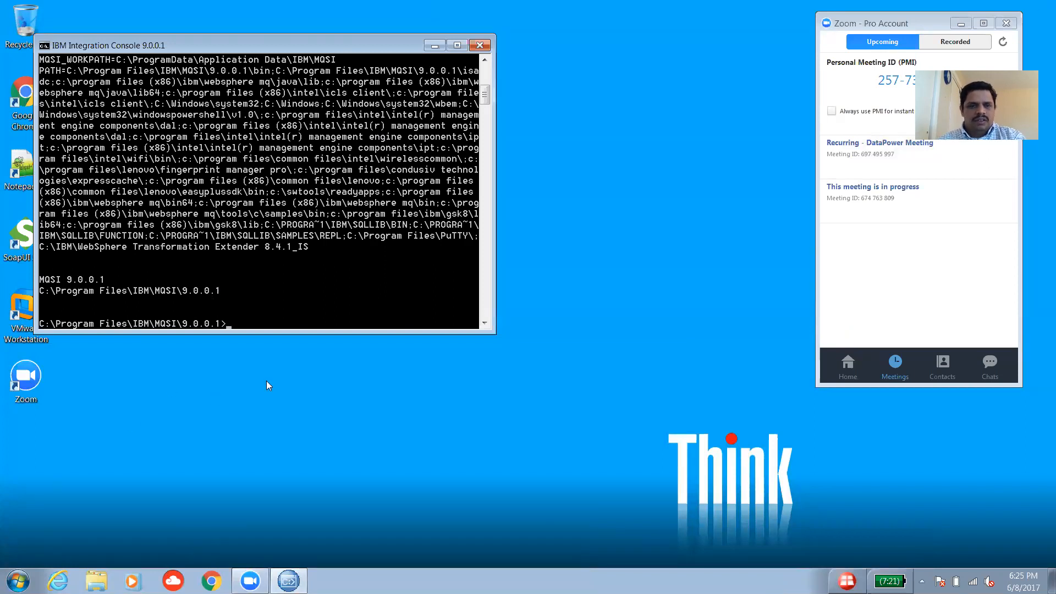
drag(363, 39, 533, 82)
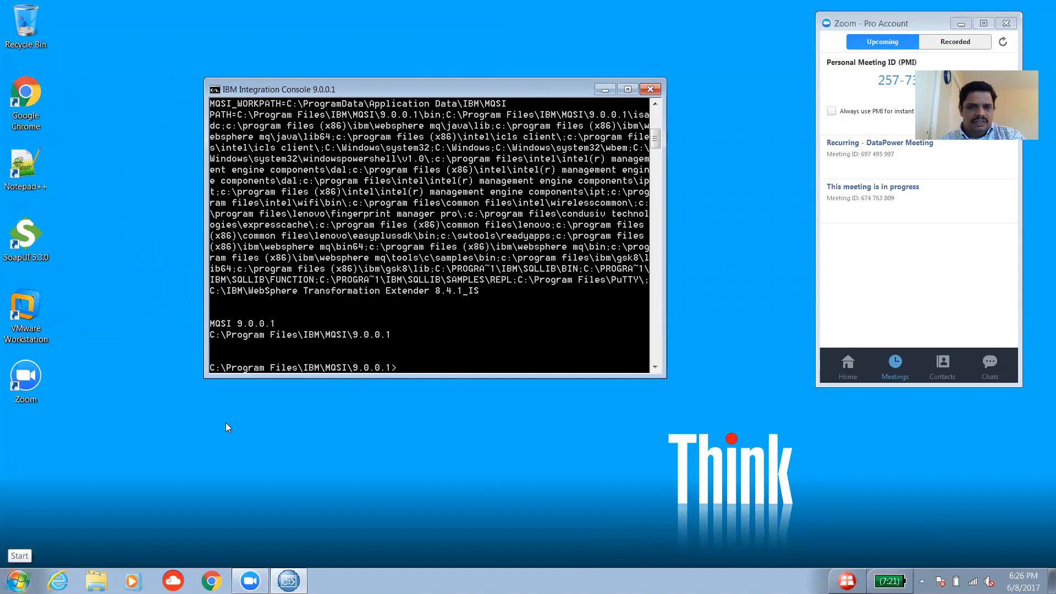
Run the IBM DB2 Command Line Processor as administrator and move its window into view.
click(18, 581)
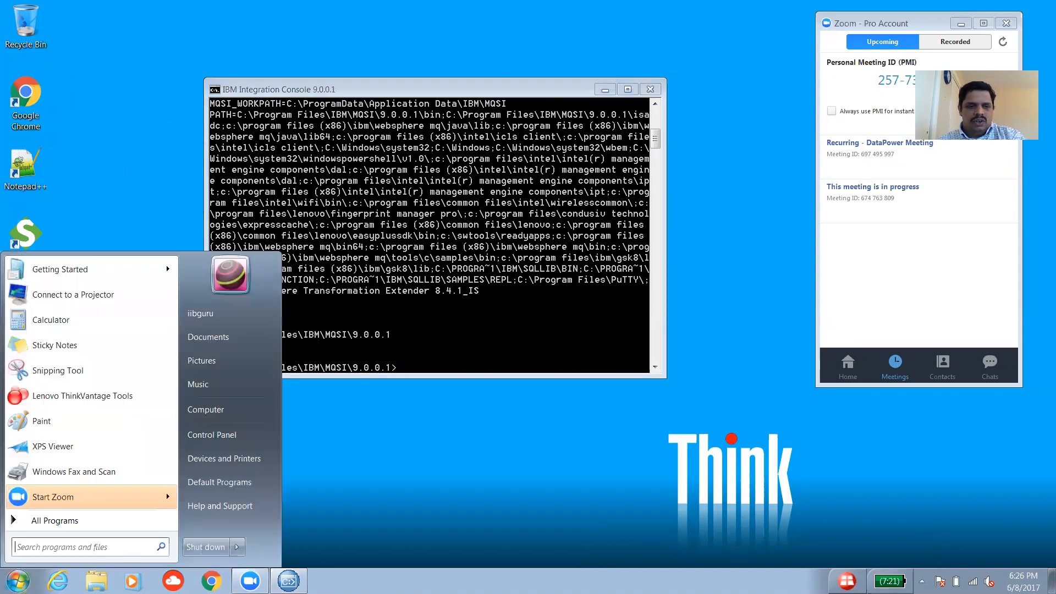
click(68, 520)
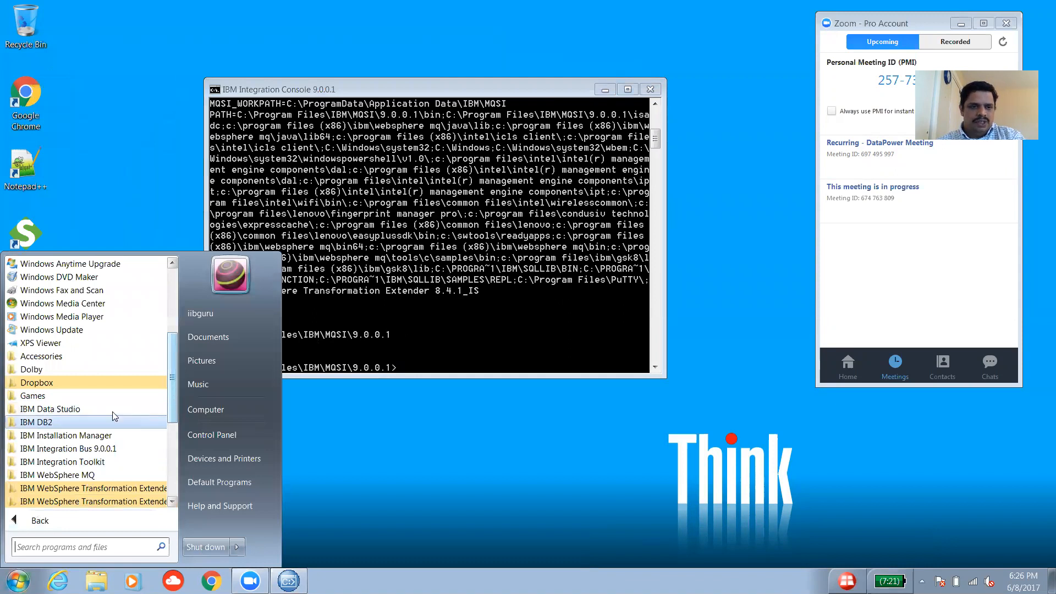
click(71, 419)
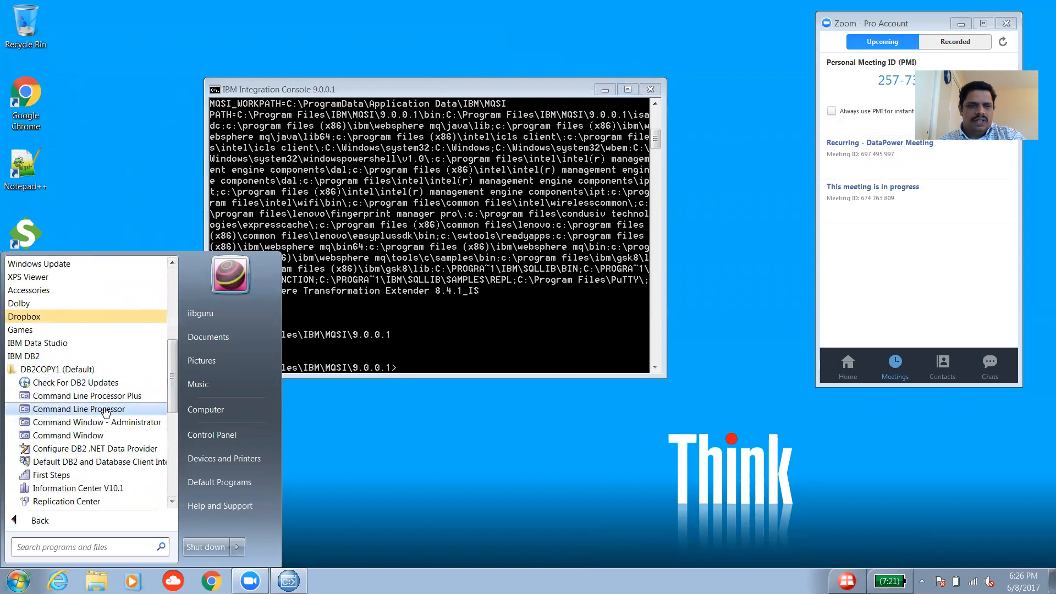
right_click(56, 411)
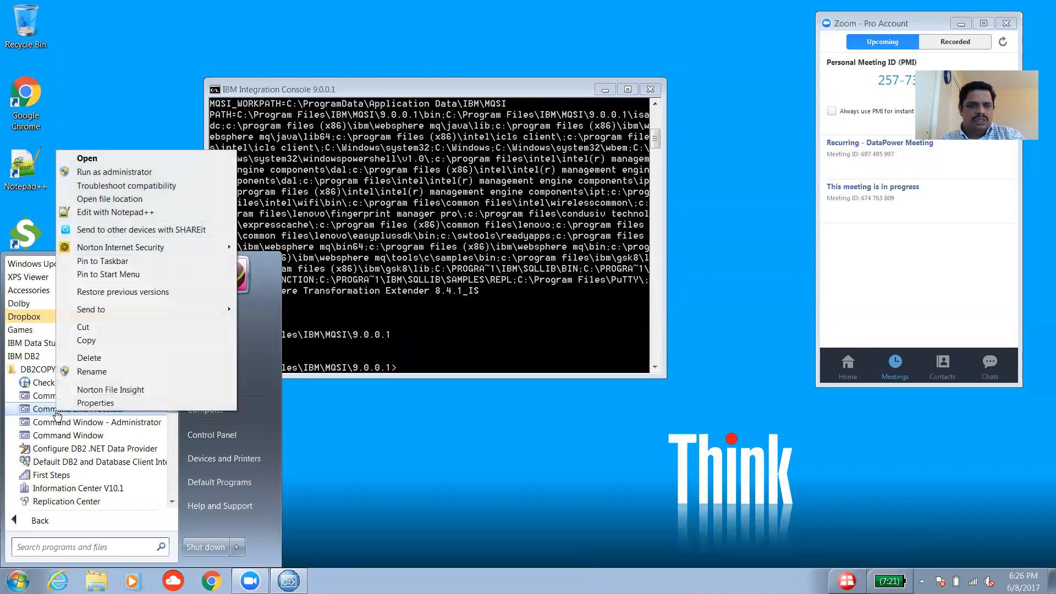
click(121, 174)
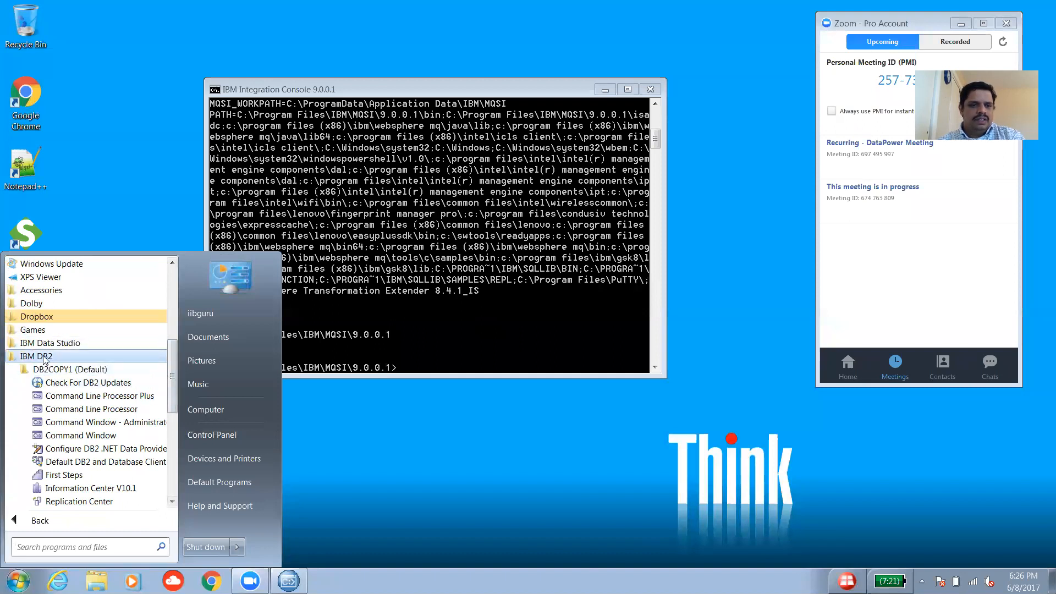
right_click(107, 412)
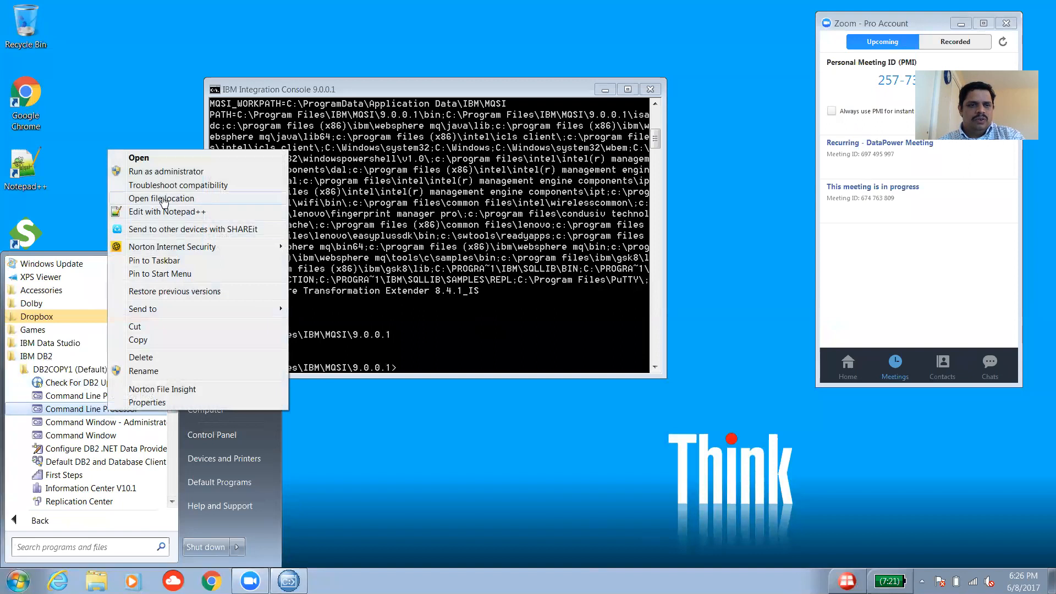
click(177, 177)
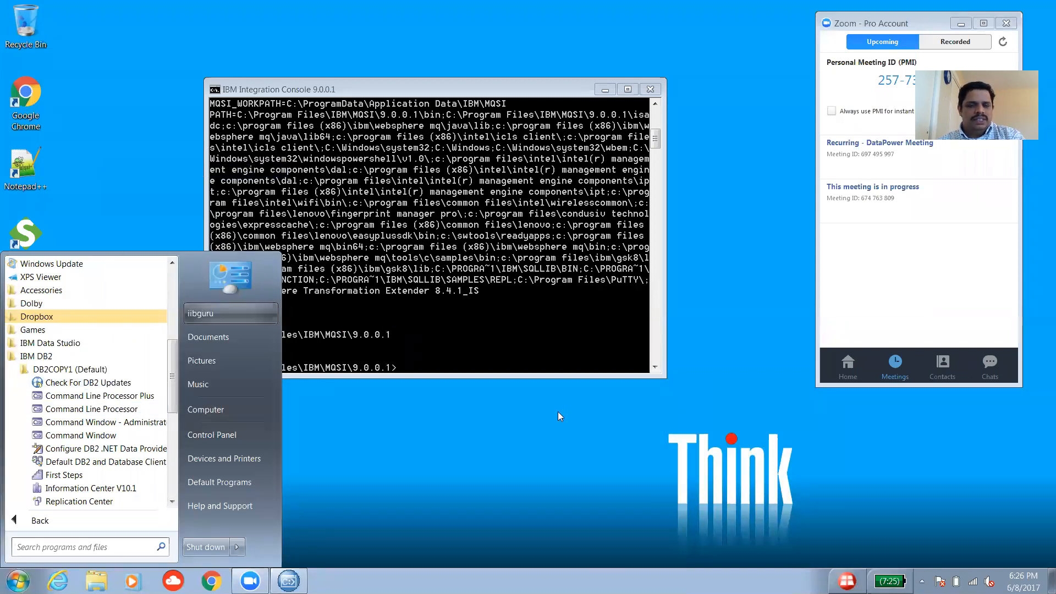
drag(355, 82, 572, 235)
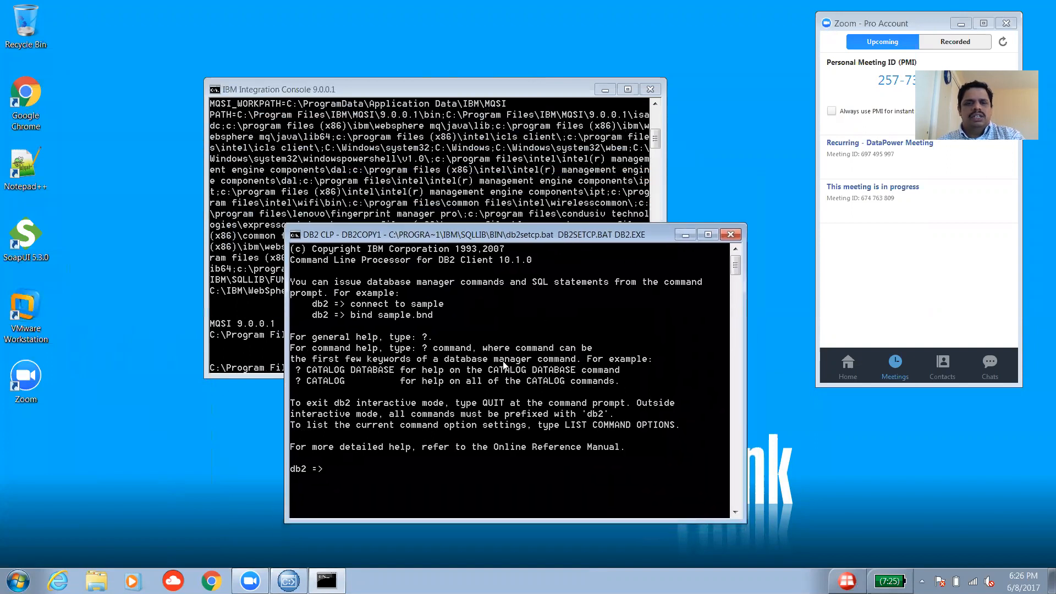
Minimize the Integration Console and move the DB2 CLP window up toward the centre.
drag(433, 85, 435, 87)
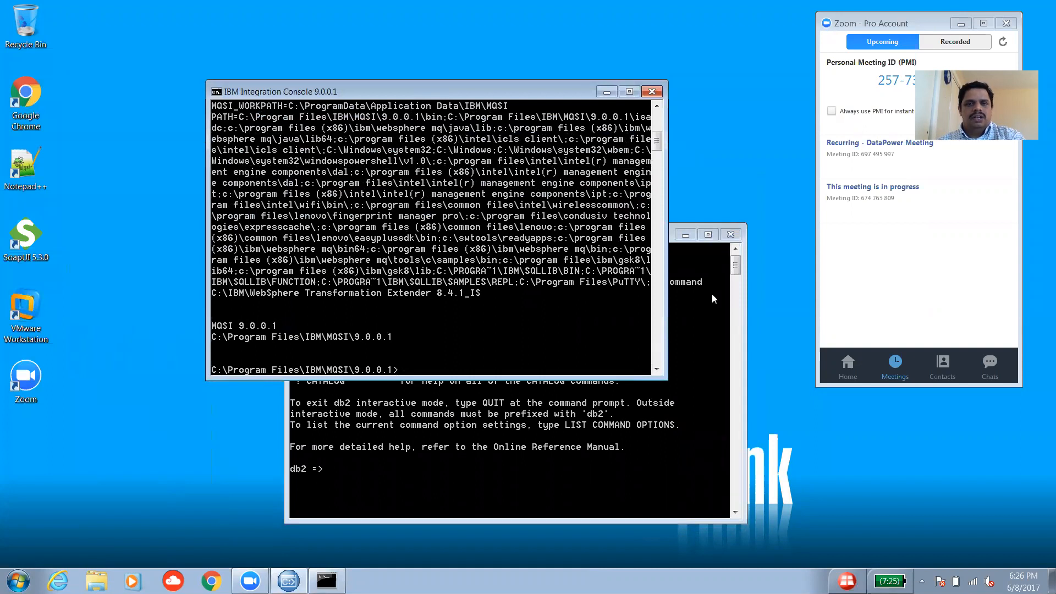
click(712, 343)
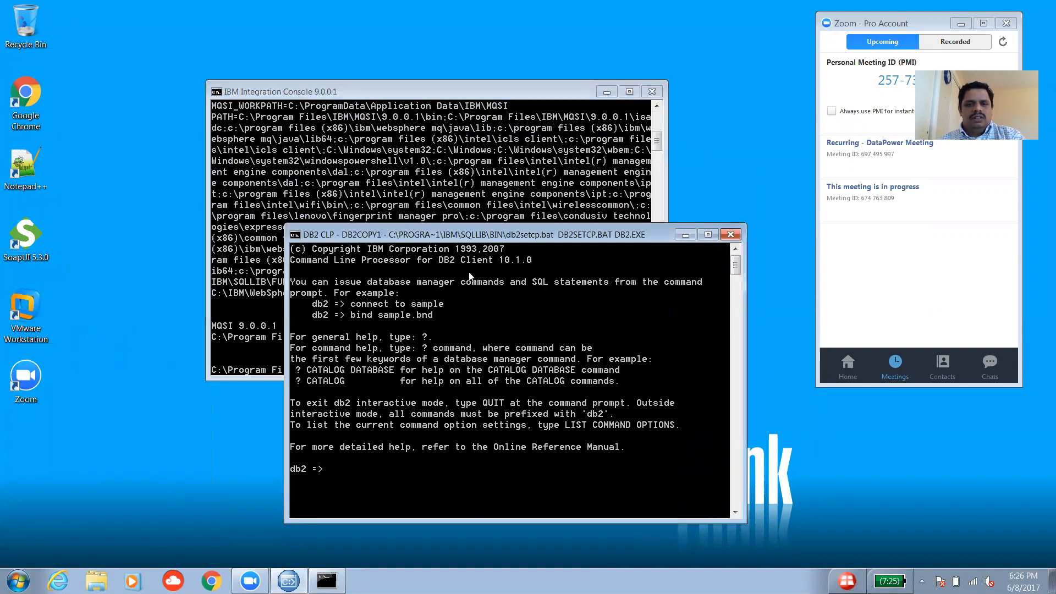
drag(517, 236, 517, 224)
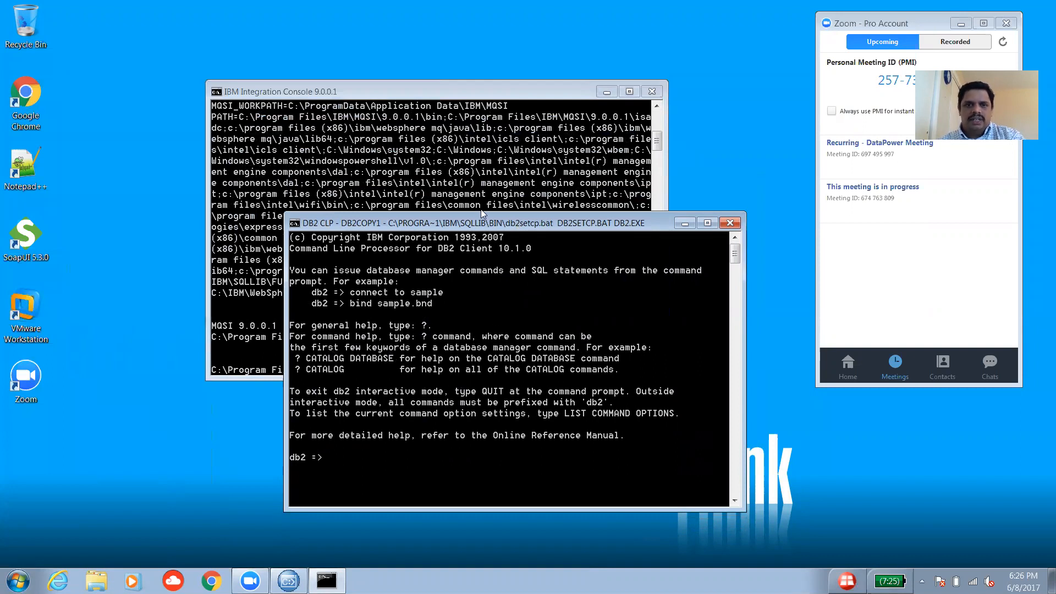
click(447, 97)
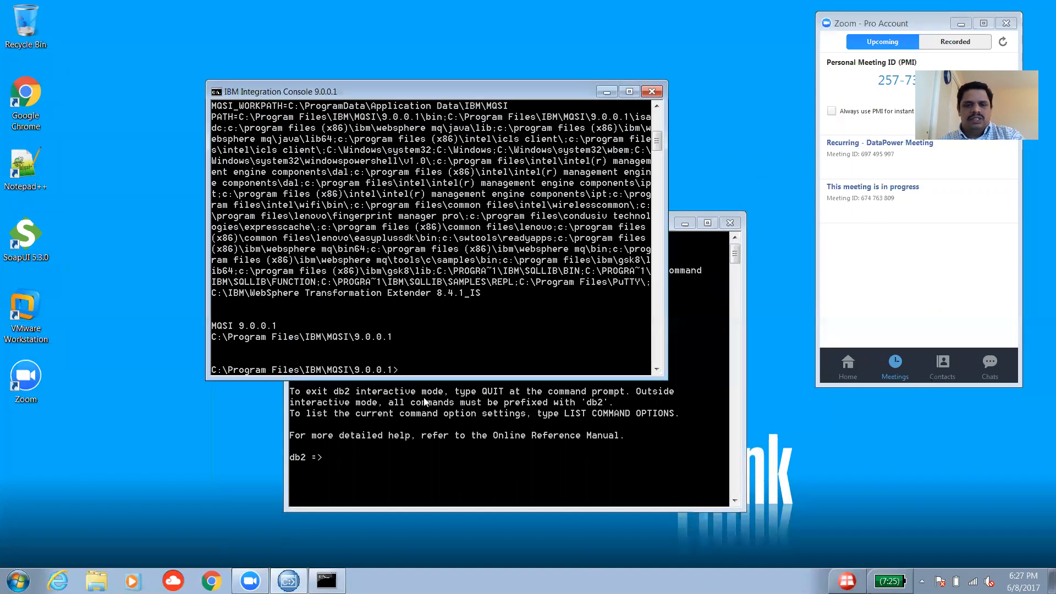
click(446, 437)
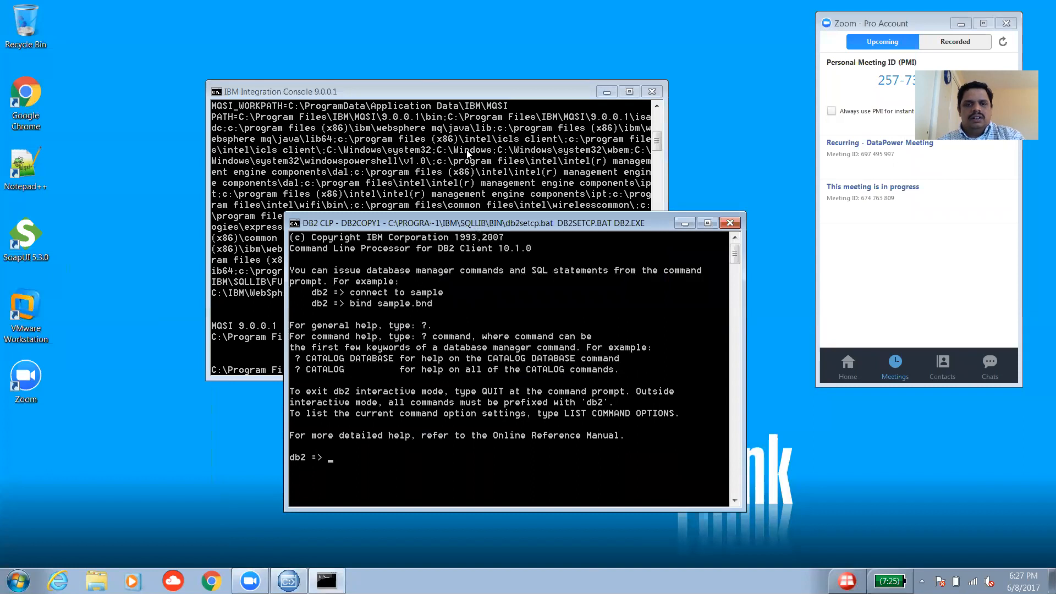
click(605, 92)
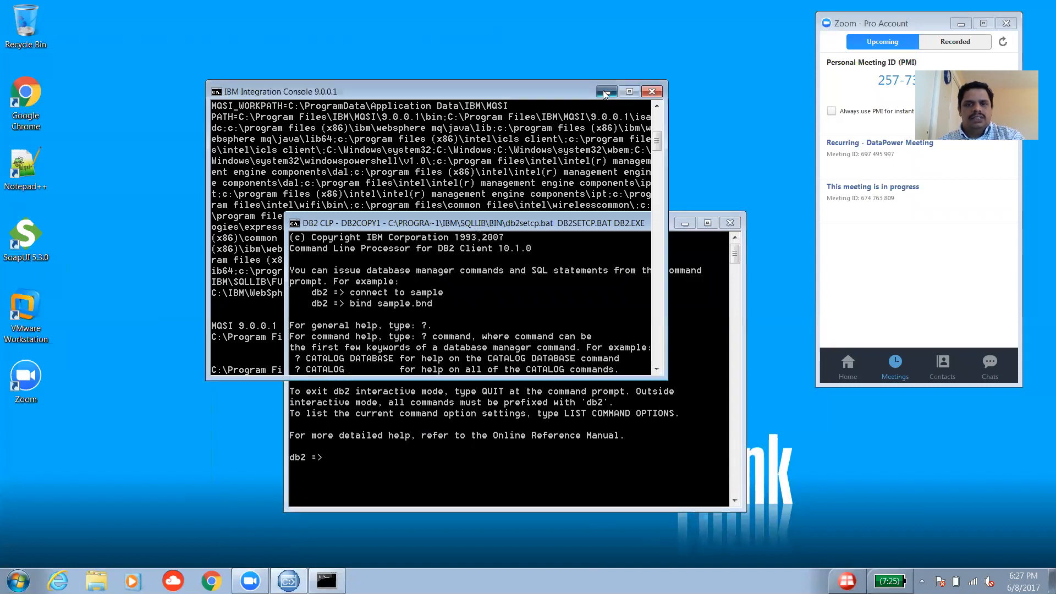
drag(560, 226, 523, 133)
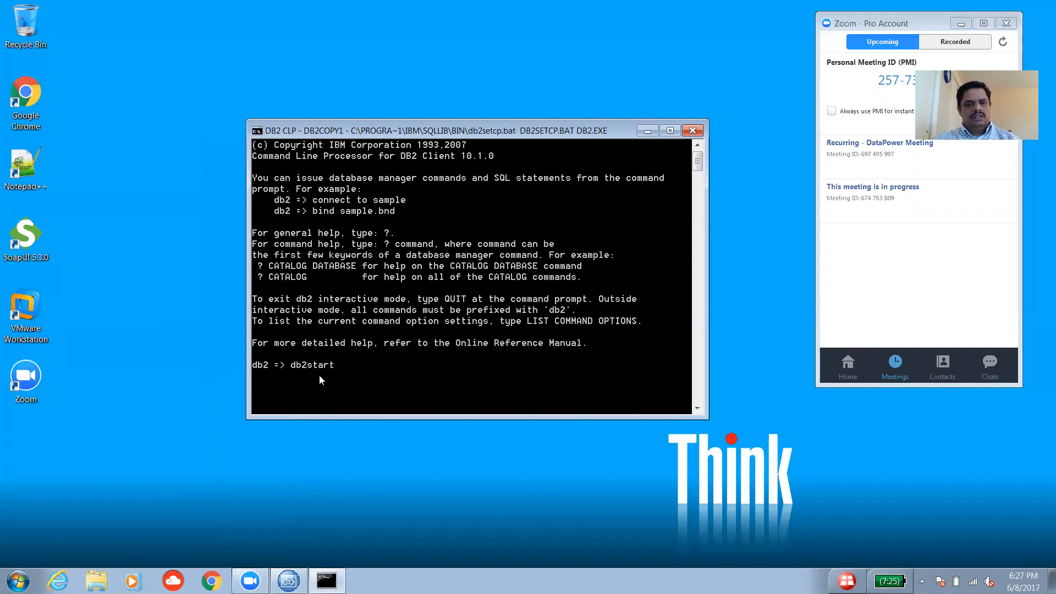
Run db2start, which reports SQL1026N because the database manager is already active.
key(Return)
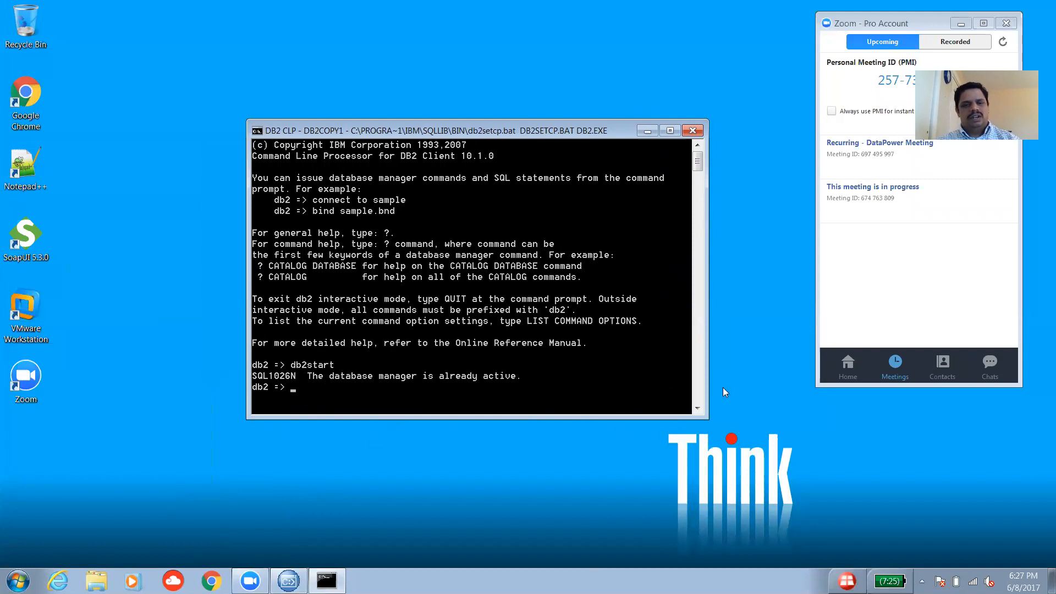
click(698, 408)
drag(699, 408, 695, 407)
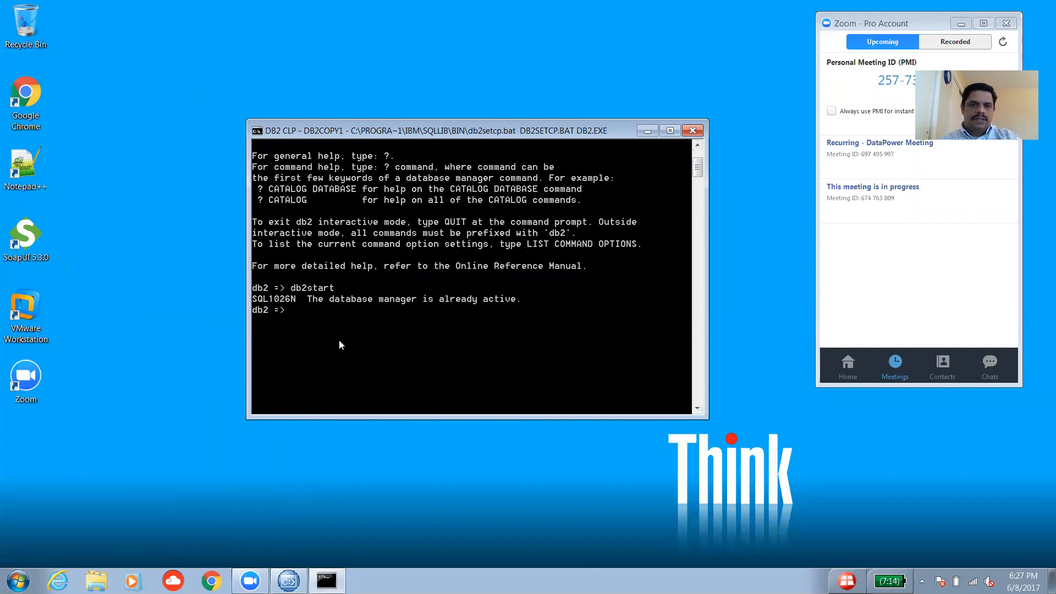
click(698, 409)
click(697, 408)
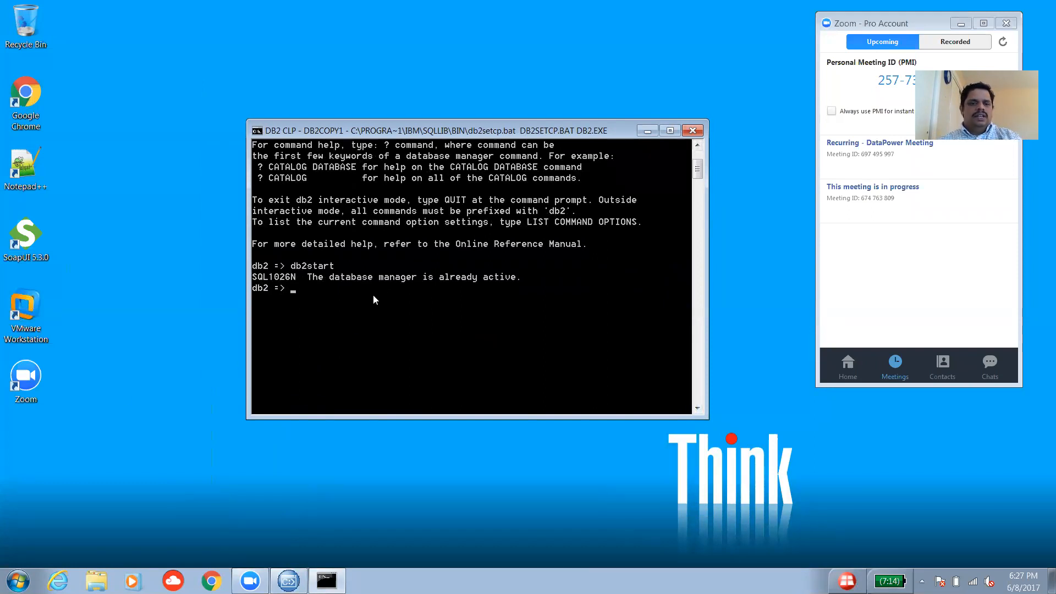
Type the CREATE DB DBSAMPLE command at the db2 => prompt, fixing typos along the way.
text(creat)
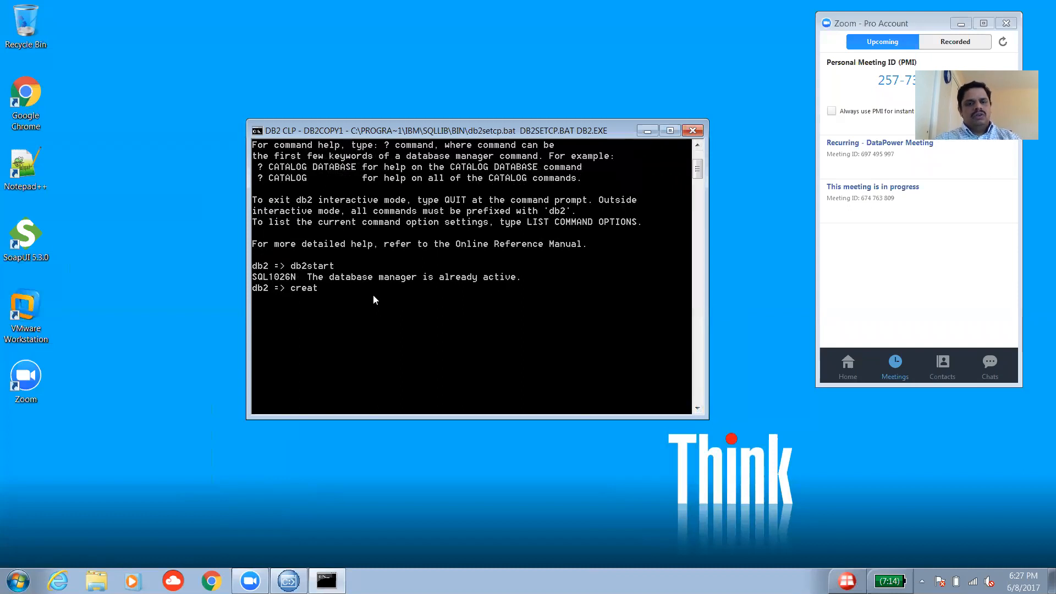
key(BackSpace)
text(te)
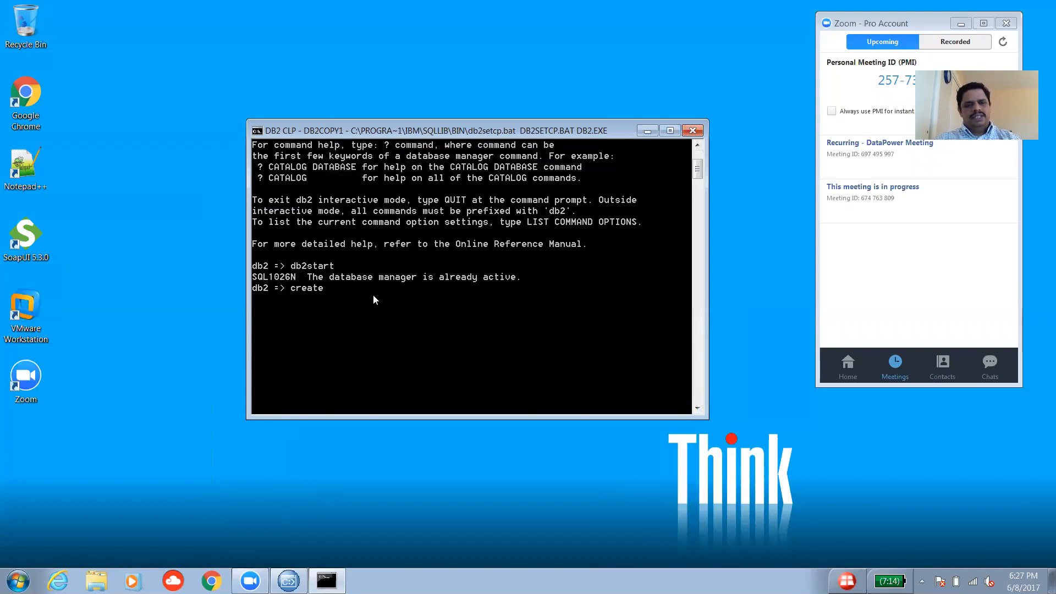
key(BackSpace)
key(BackSpace)
key(BackSpace)
key(BackSpace)
key(BackSpace)
key(BackSpace)
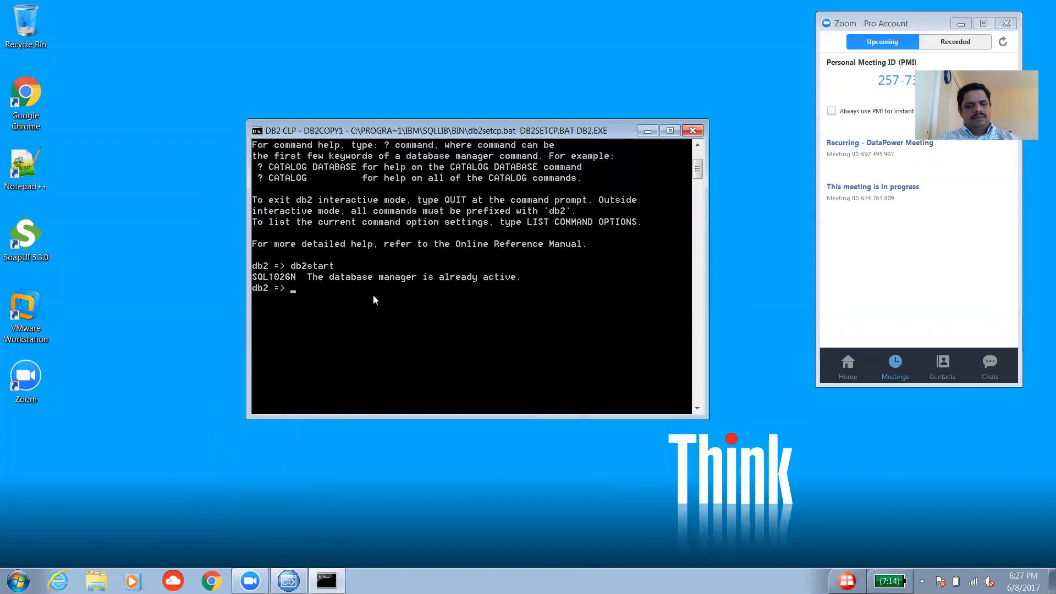
text(CREATE DB DBSAMPLE)
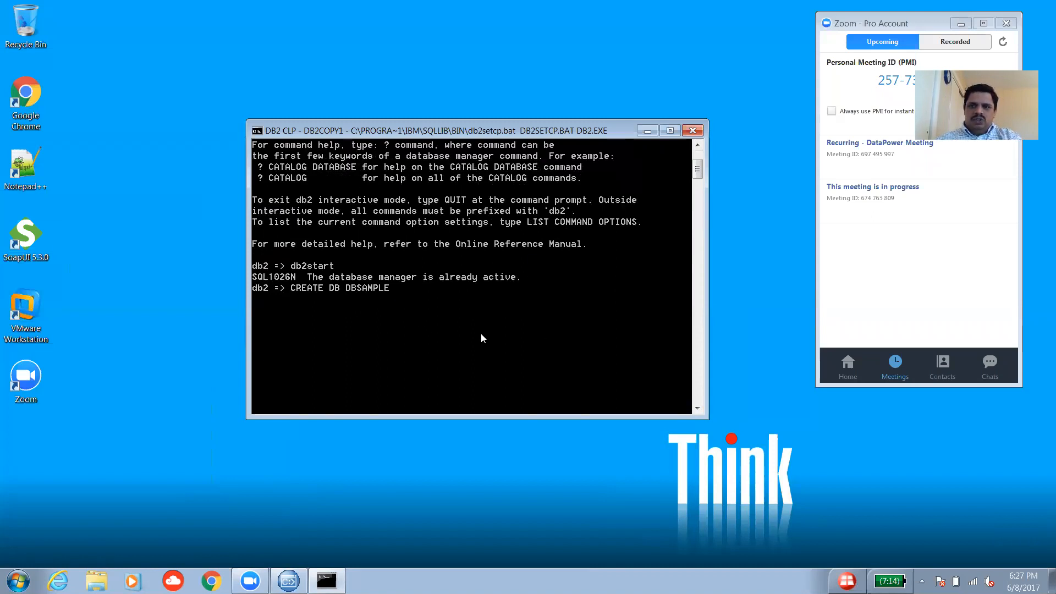
Execute CREATE DB DBSAMPLE and dismiss the Norton popup while it runs.
key(Return)
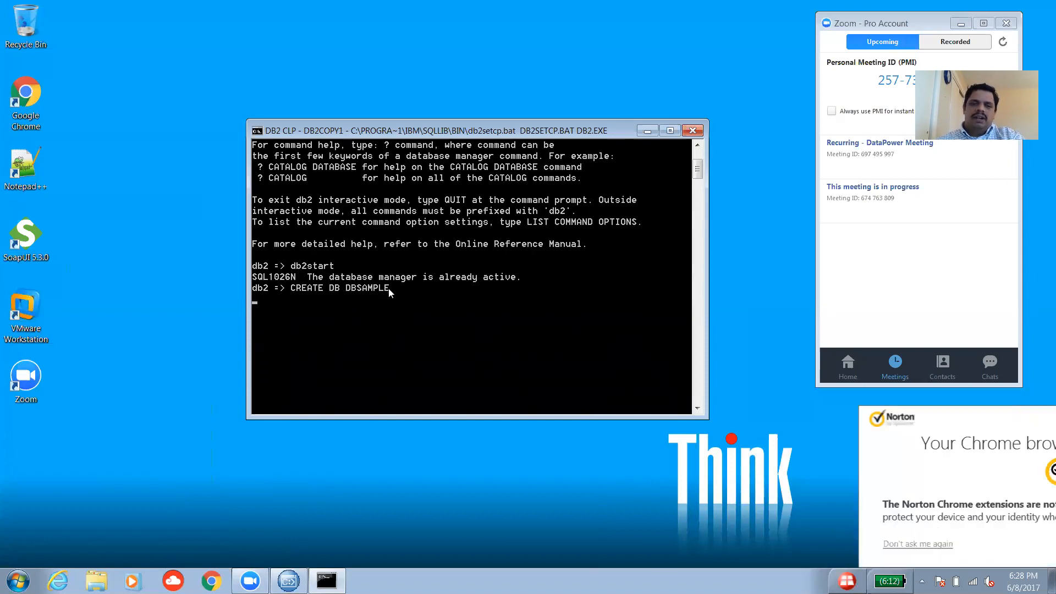
click(1047, 416)
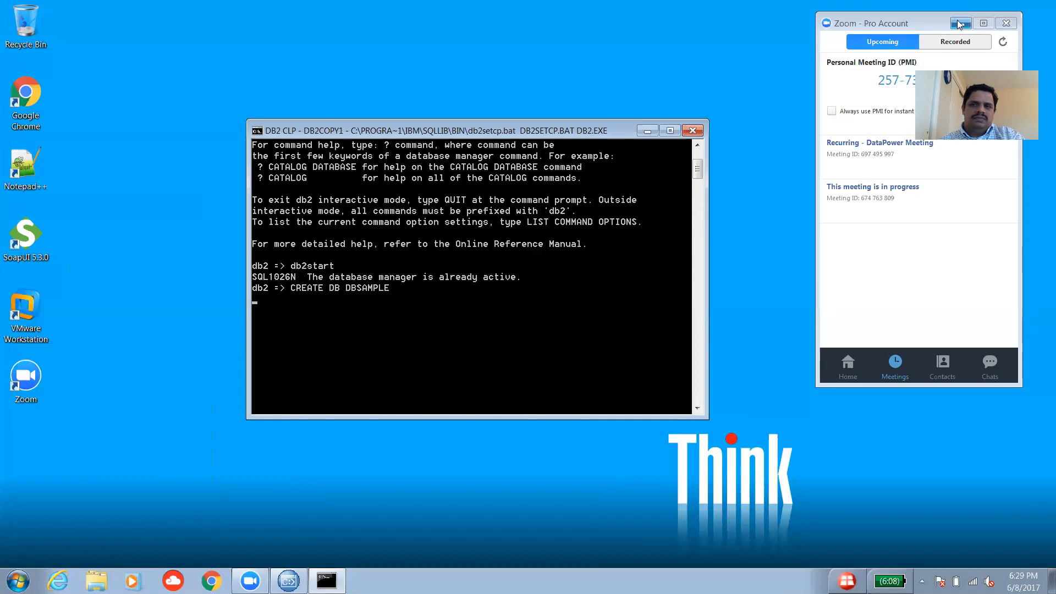
Reposition the DB2 CLP window while DBSAMPLE creation finishes with DB20000I success.
drag(584, 131, 546, 127)
drag(619, 133, 618, 132)
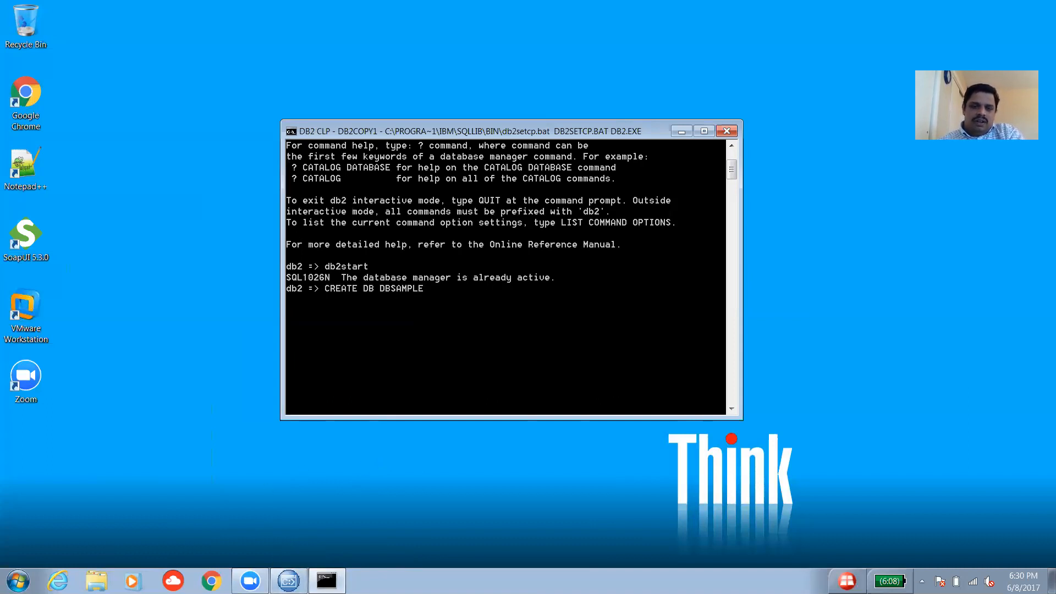
mouse_move(288, 581)
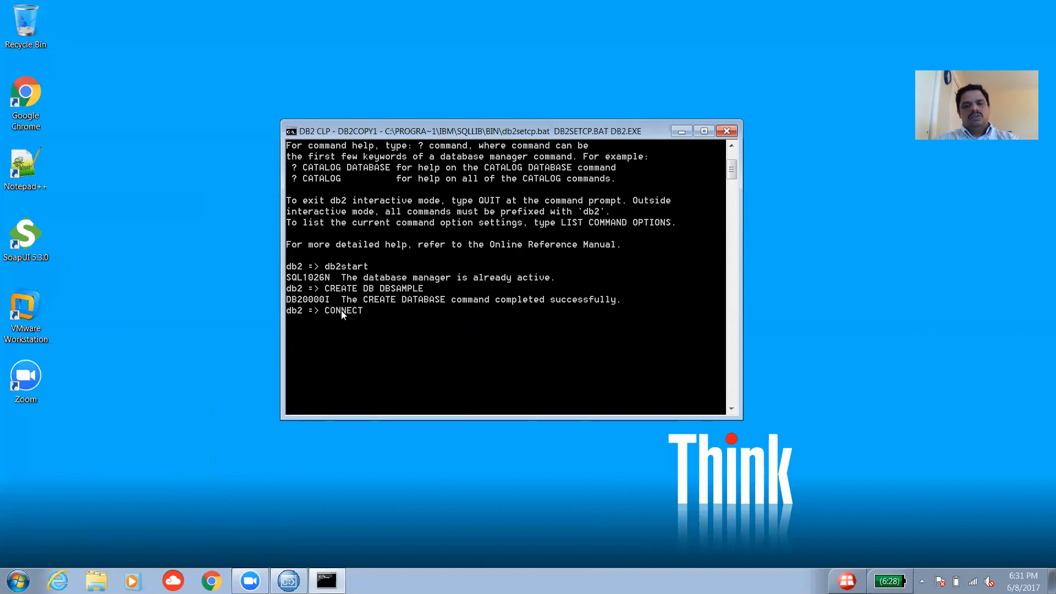
Enter CONNECT TO DBSAMPLE and review the DB2/NT64 10.1.0 connection information.
text(TO)
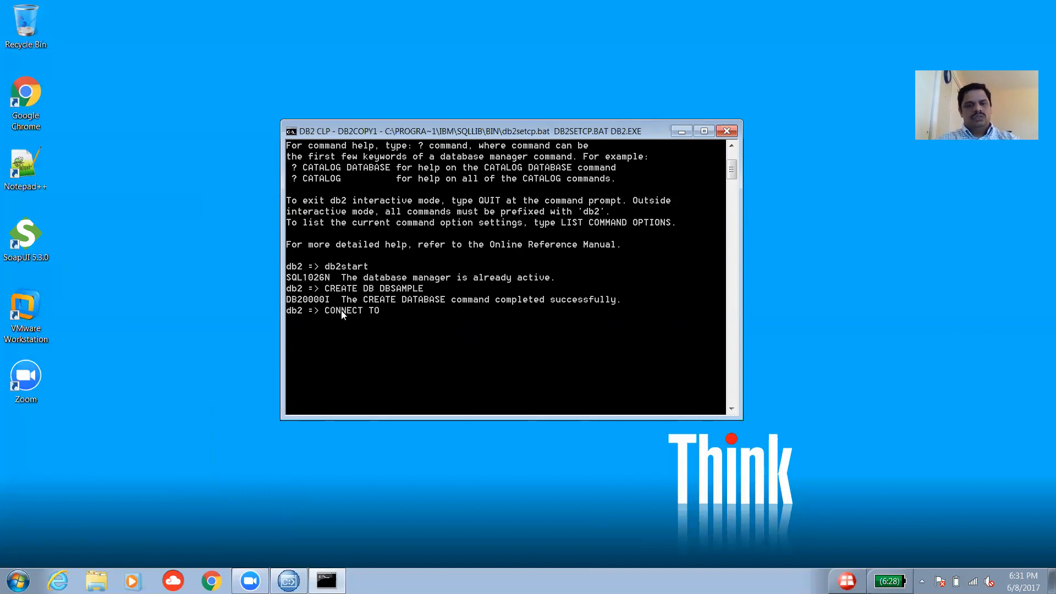
text( dbsample)
key(BackSpace)
key(BackSpace)
key(BackSpace)
key(BackSpace)
key(BackSpace)
key(BackSpace)
key(BackSpace)
key(BackSpace)
text(DBSAMPLE)
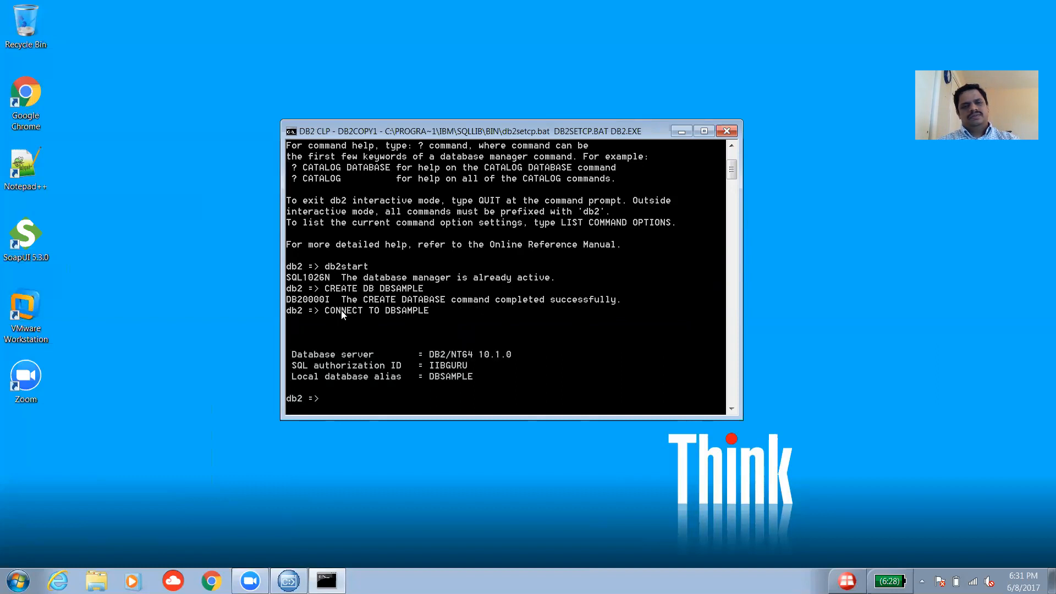
scroll(401, 325, down, 2)
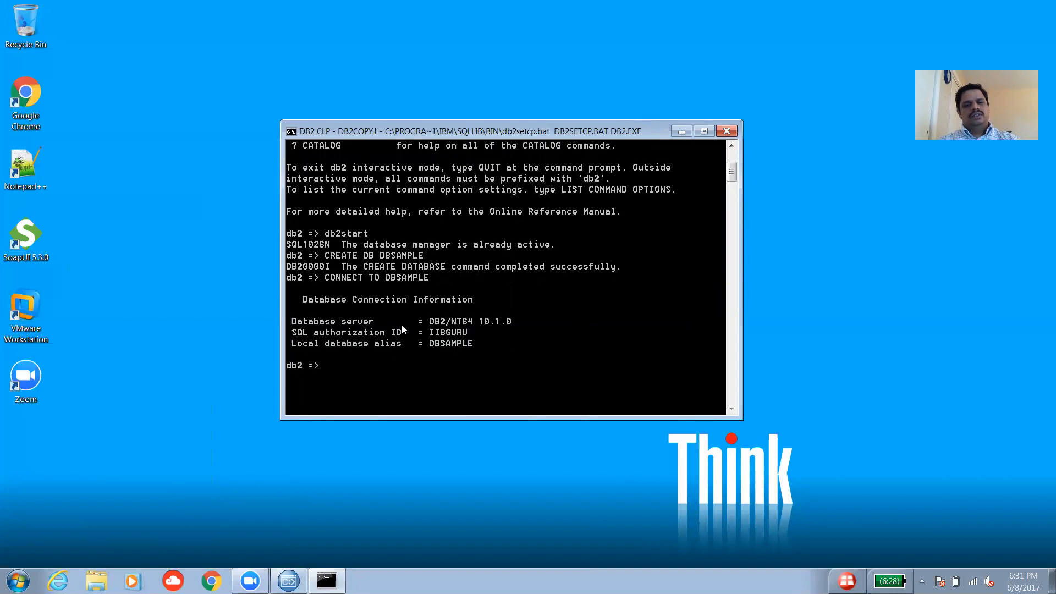
scroll(401, 326, down, 1)
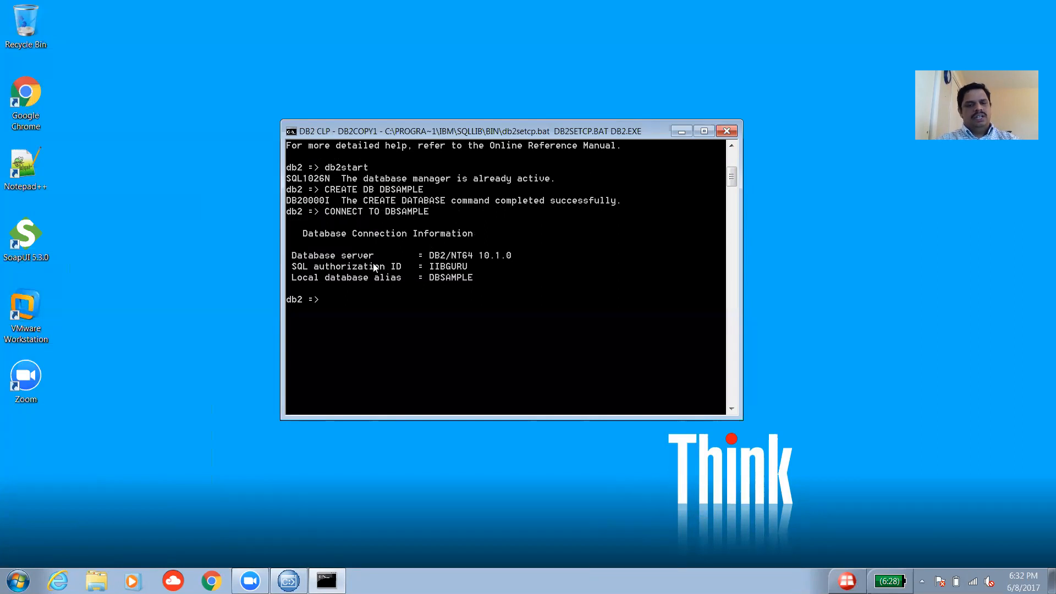
Type CREATE TABLE EMPLOYEE with columns ENO INTEGER and ENAME VARCHAR(20).
text(CREATE TAB)
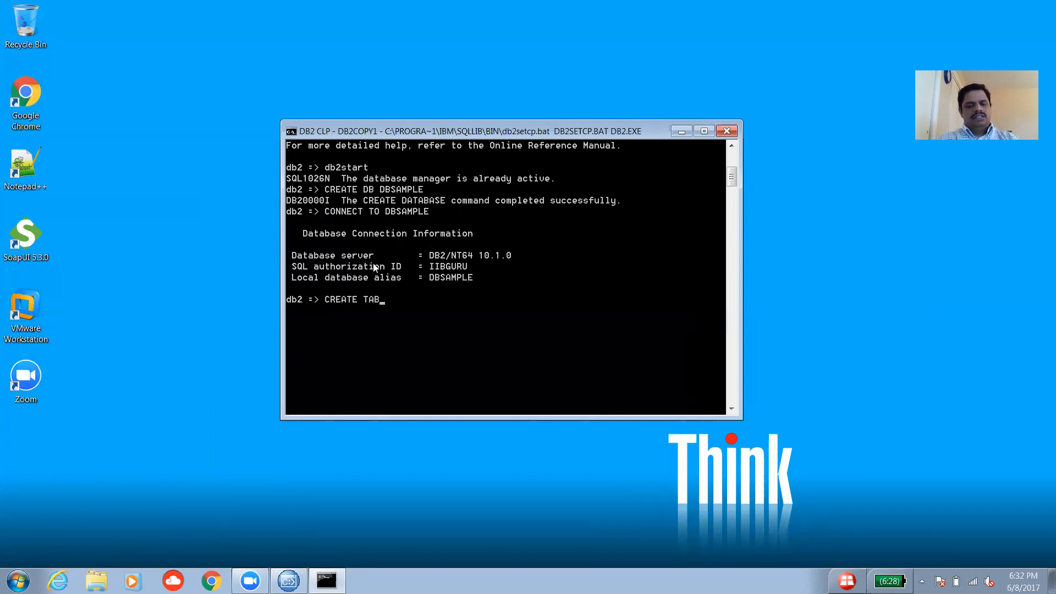
text(LE)
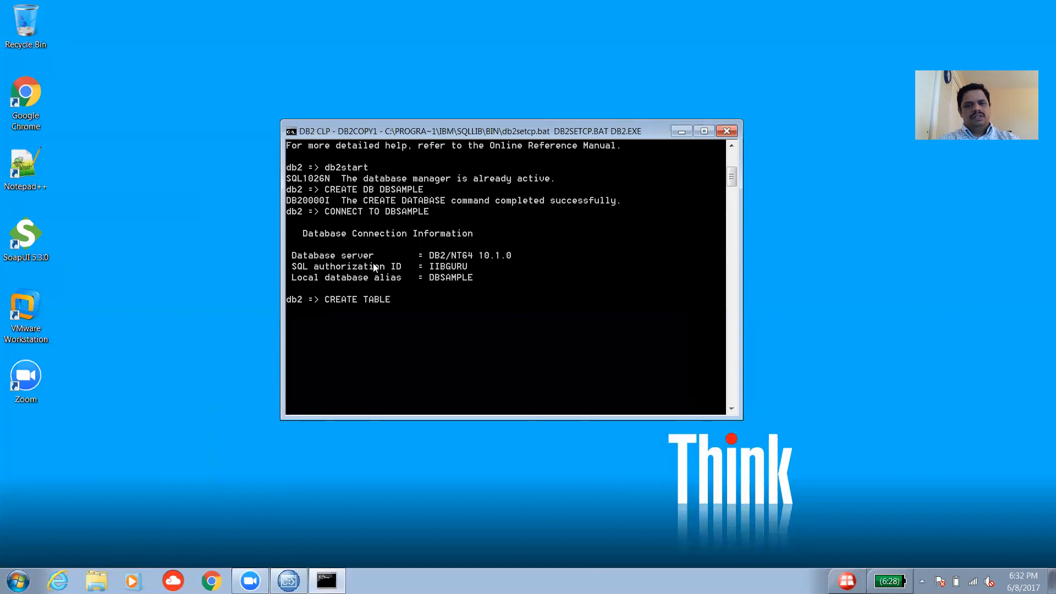
text( EMPLOYEE()
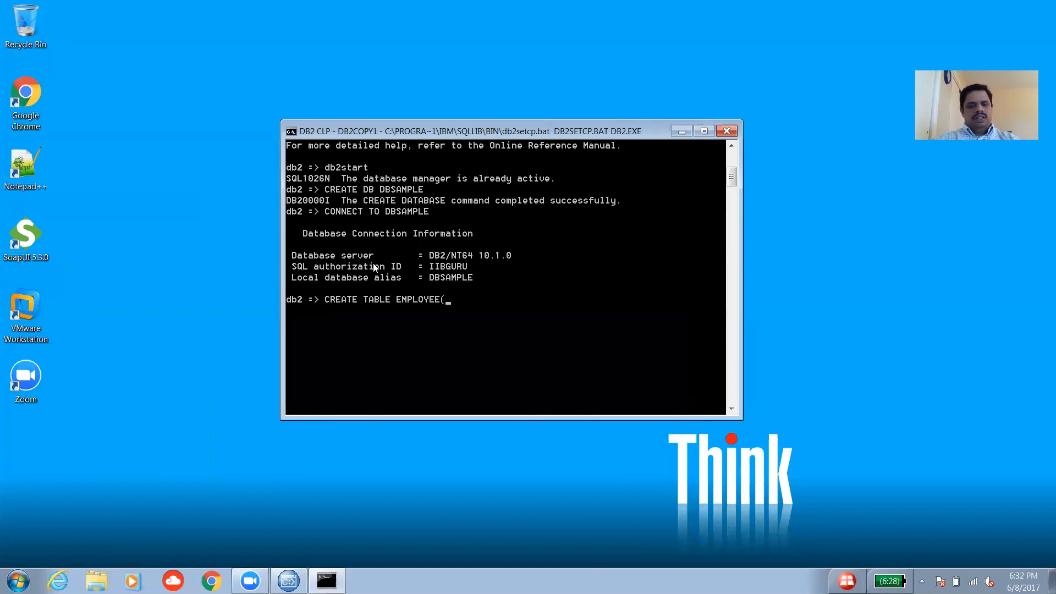
text(ENO)
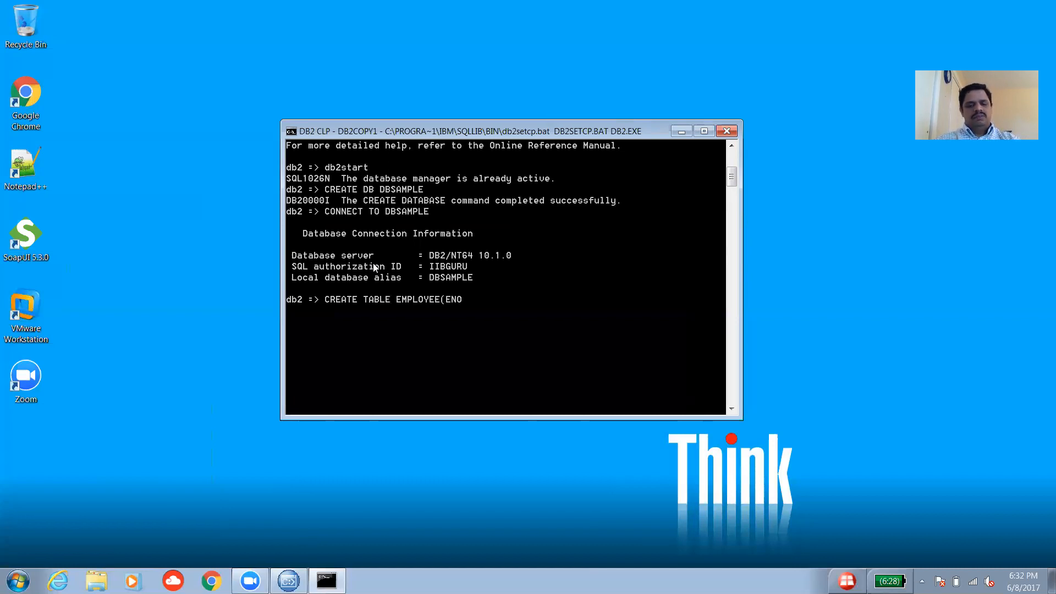
text( INTEGER)
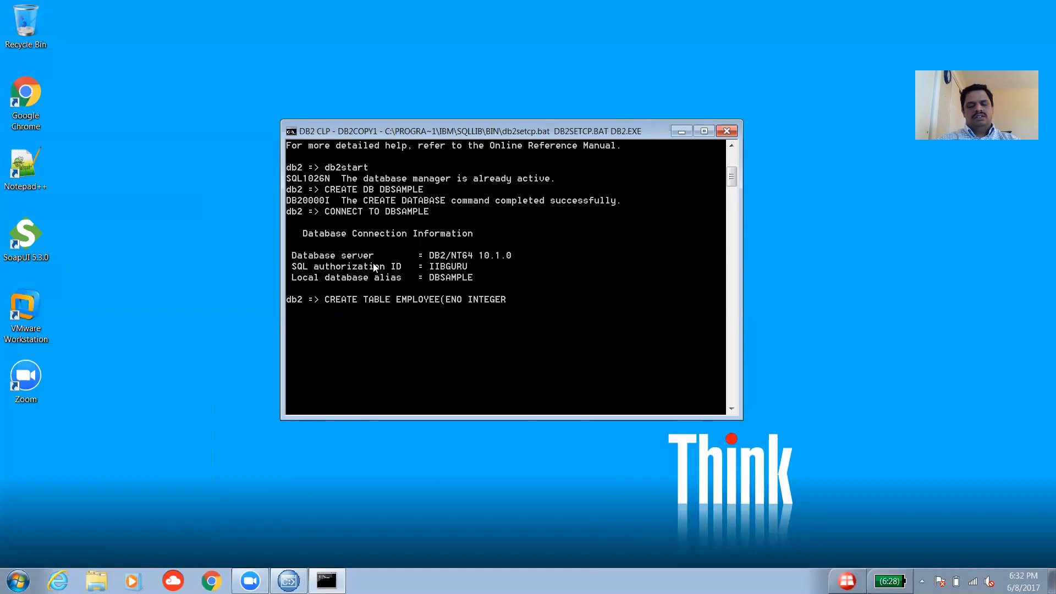
text(,ENAM)
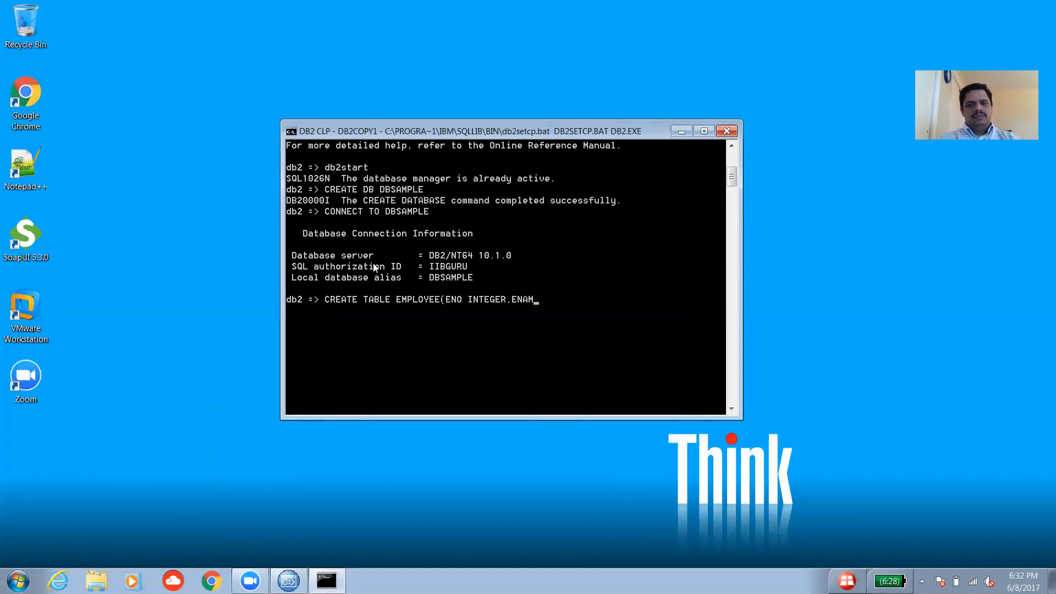
text(E VAR)
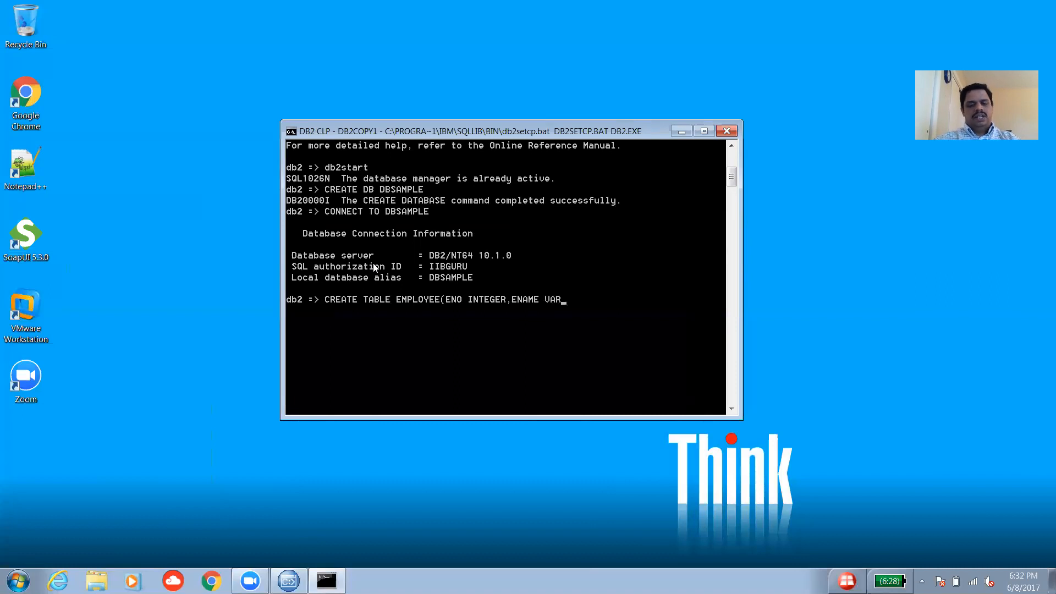
text(CHAR(20),)
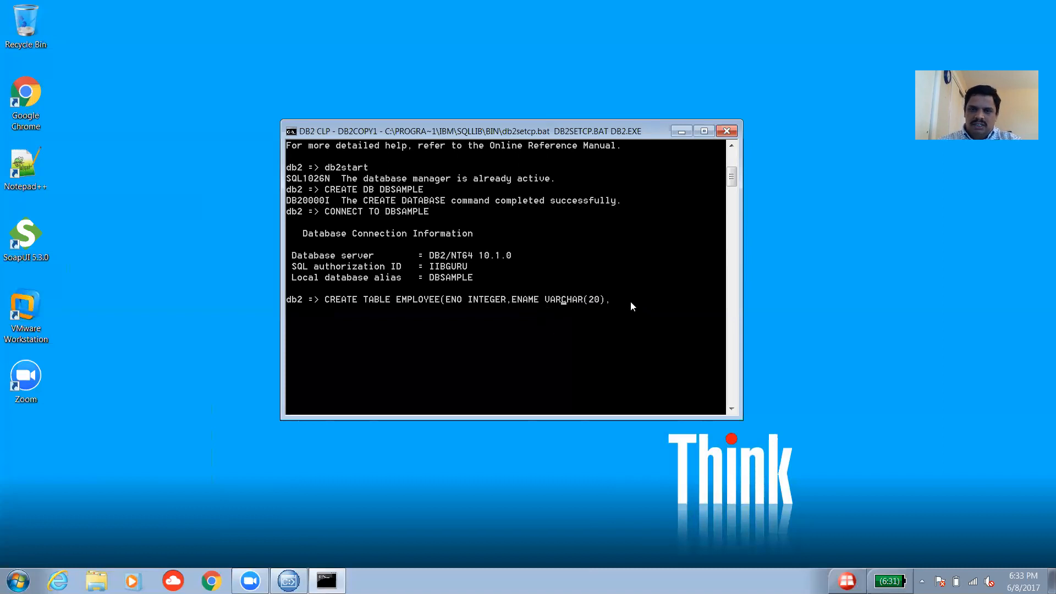
Complete the statement with an ECITY VARCHAR(20) column and run it, getting DB20000I.
key(Right)
key(Right)
key(Right)
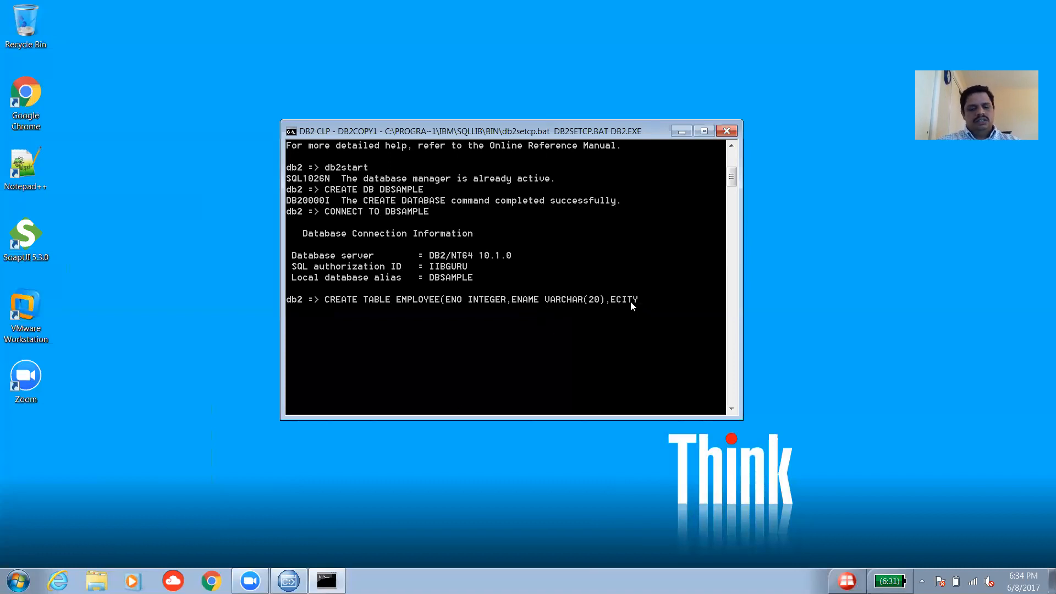
text(CHAR()
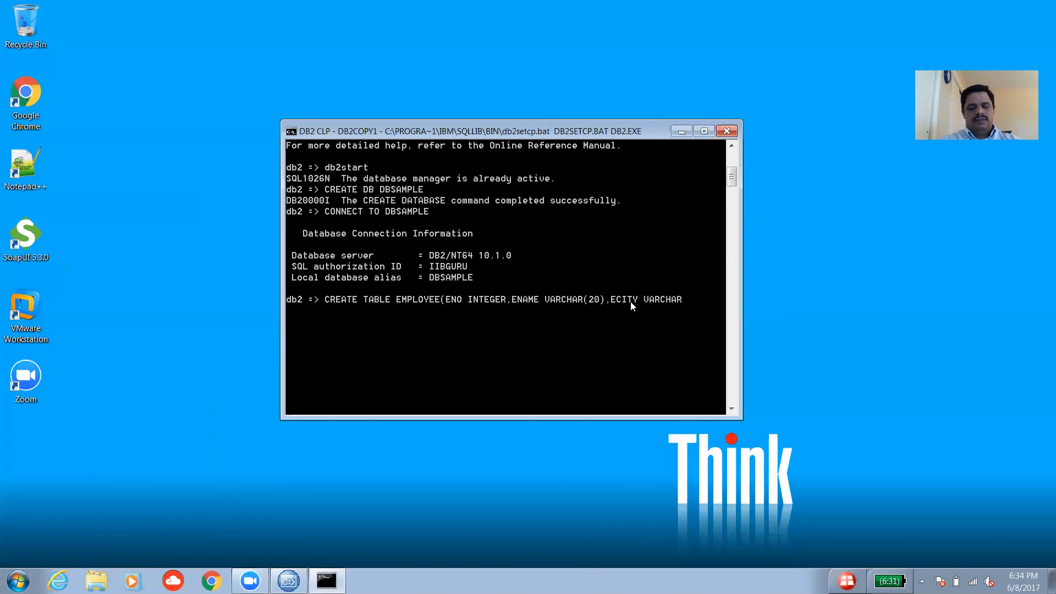
text(20))
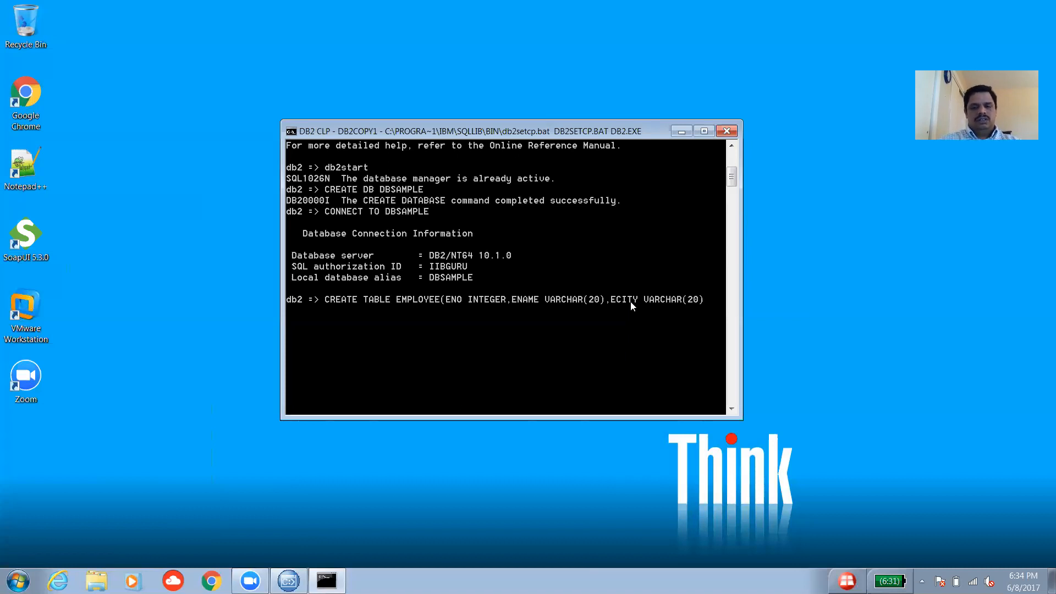
key(Return)
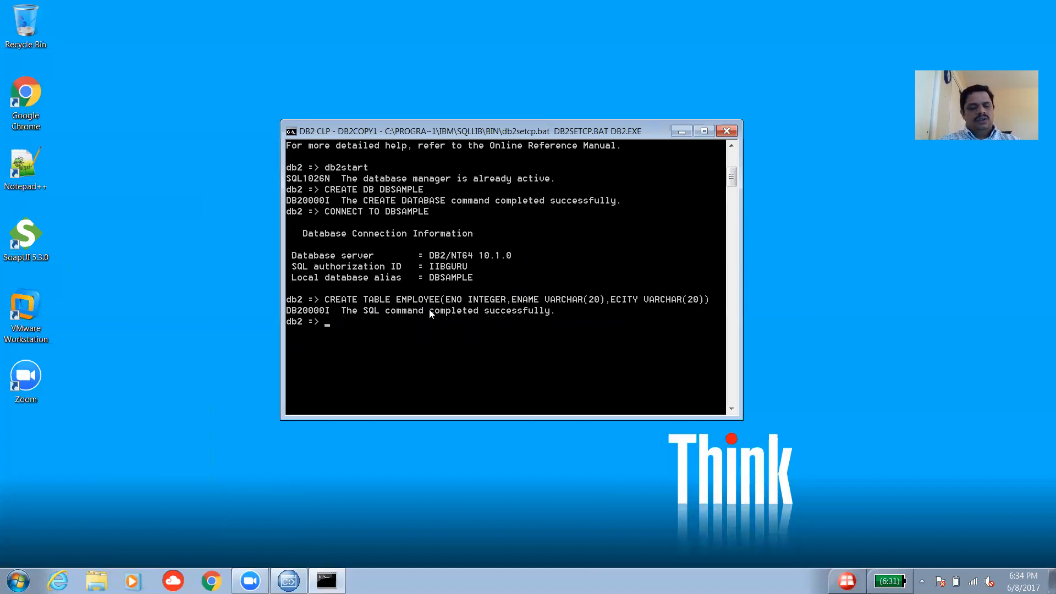
Insert an EMPLOYEE row with ENO 101, an employee name and ECITY 'CALIFORNIA'.
text(I)
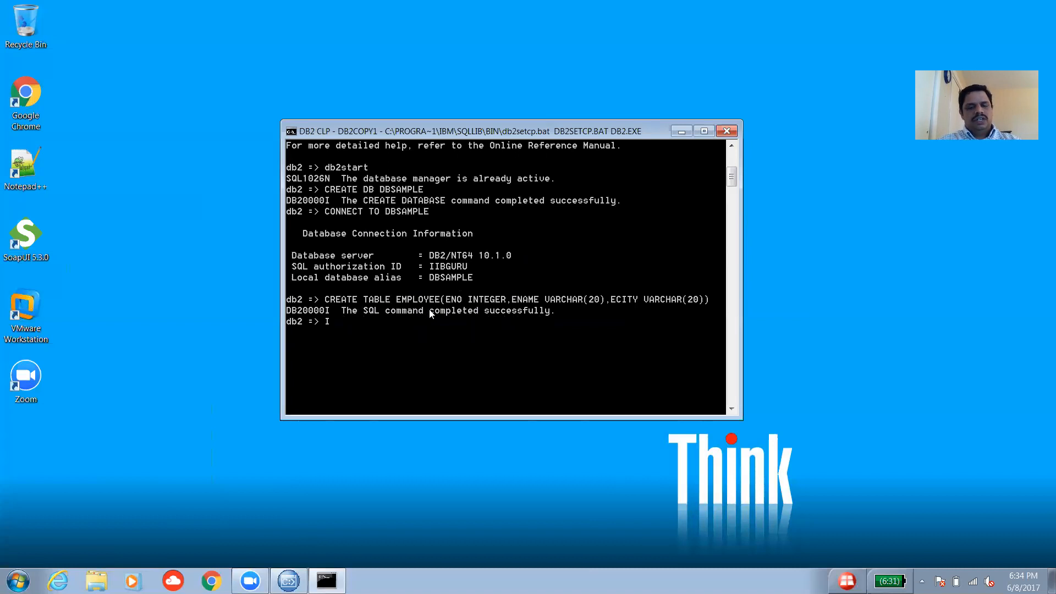
text(NSERT TABLE)
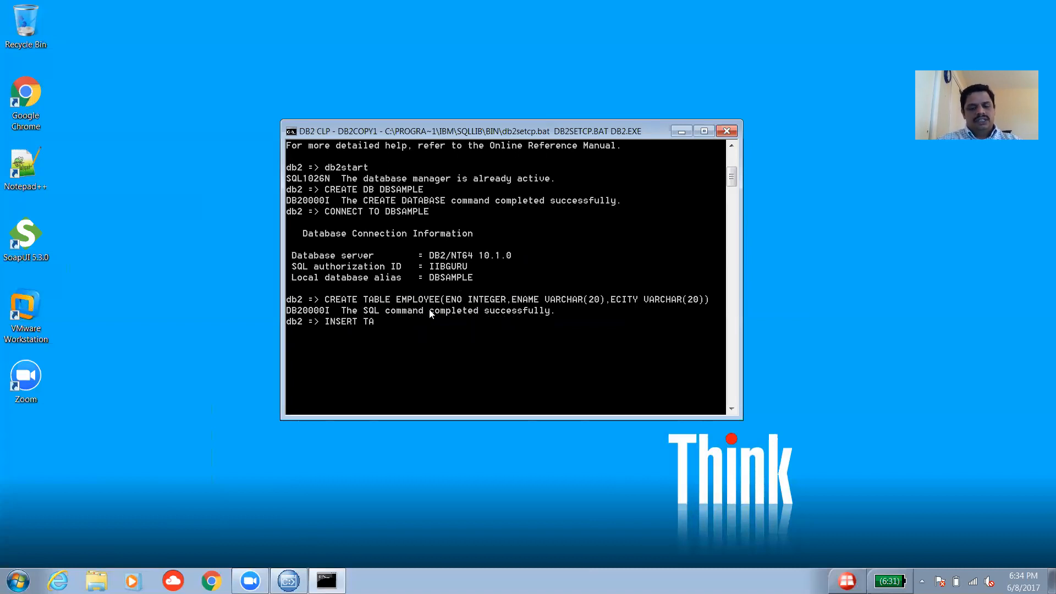
key(BackSpace)
key(BackSpace)
key(BackSpace)
key(BackSpace)
key(BackSpace)
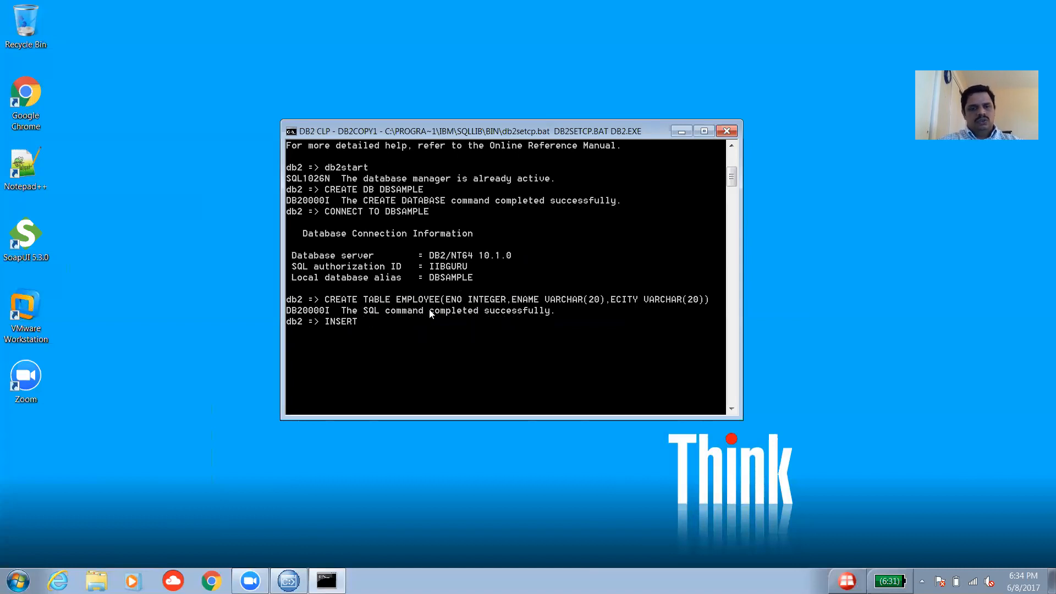
text(INTO T)
text(MPLOYEE VALUE)
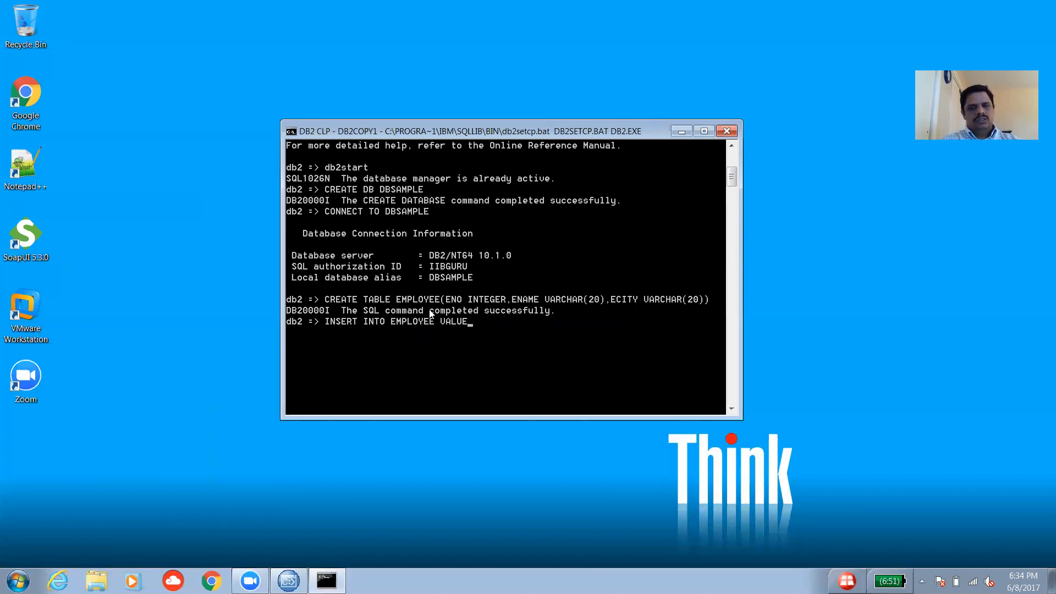
key(BackSpace)
key(BackSpace)
key(BackSpace)
key(BackSpace)
key(BackSpace)
key(BackSpace)
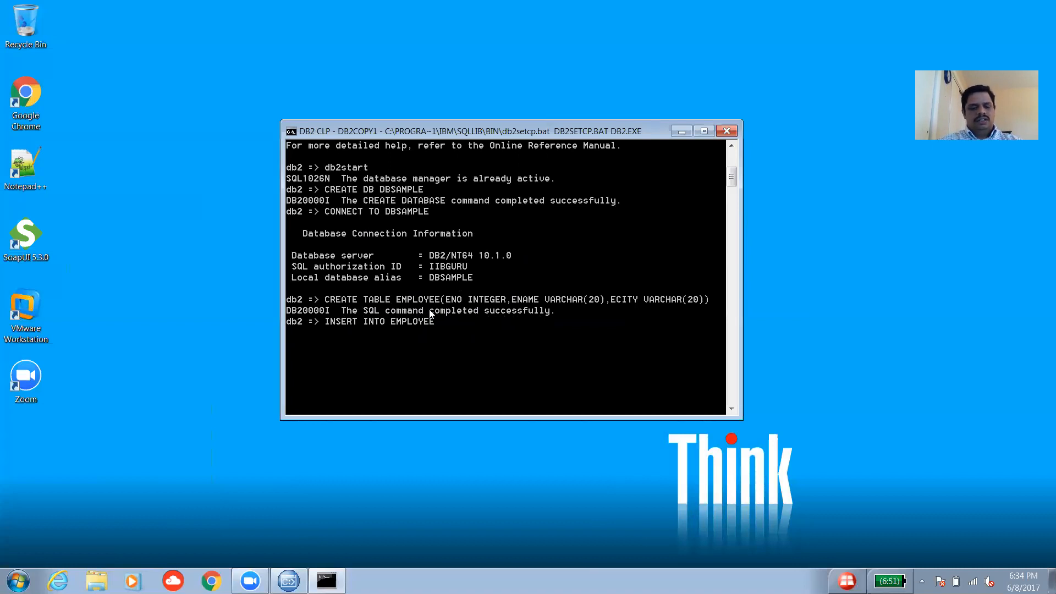
text(VAL)
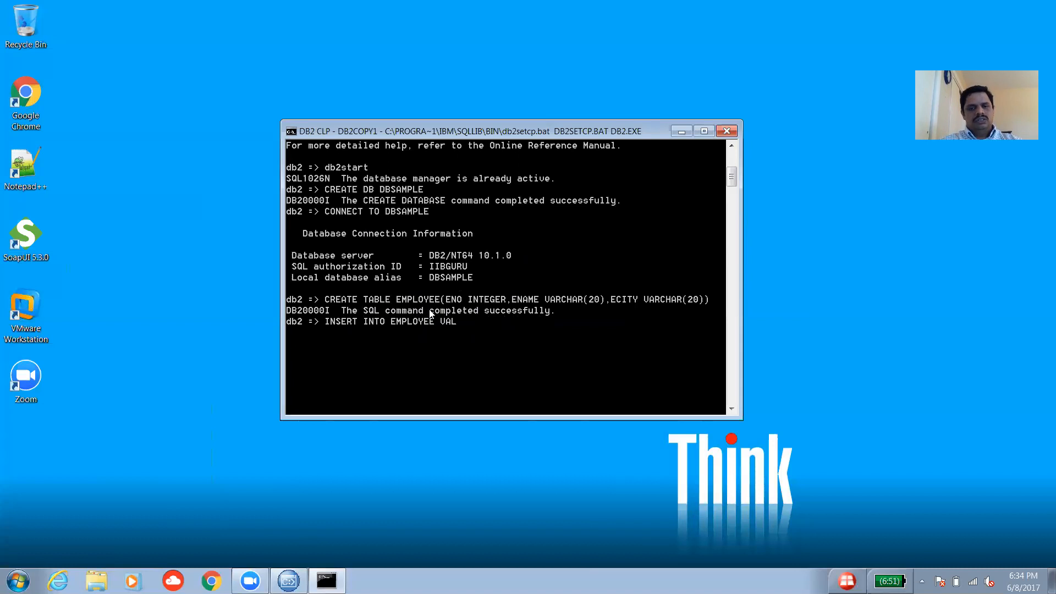
text(UES(101,'IIB')
key(BackSpace)
text(G')
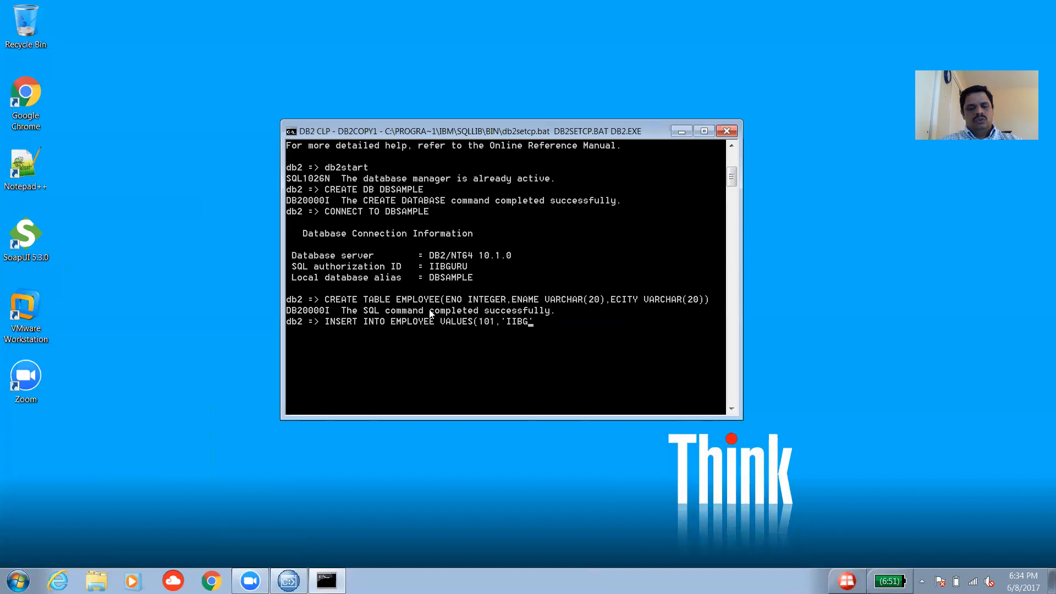
text(URU)
text(CALIFORNIA')
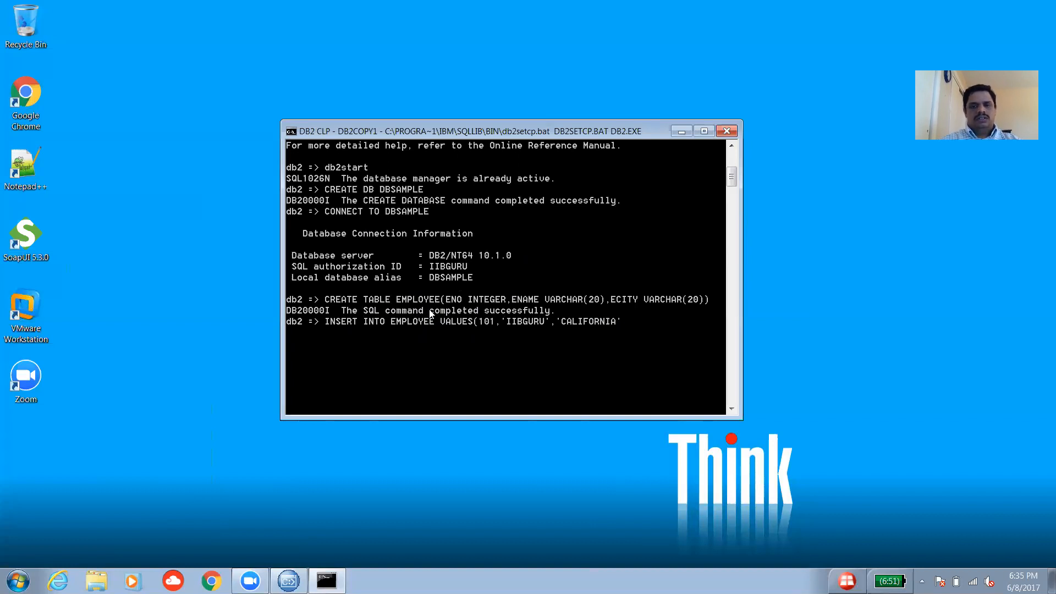
text())
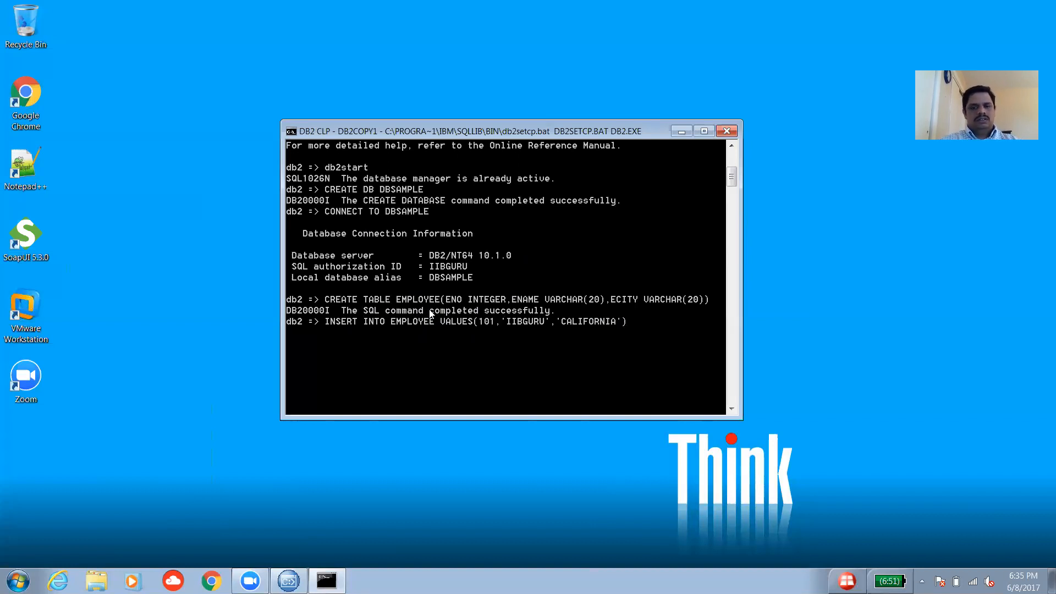
key(Return)
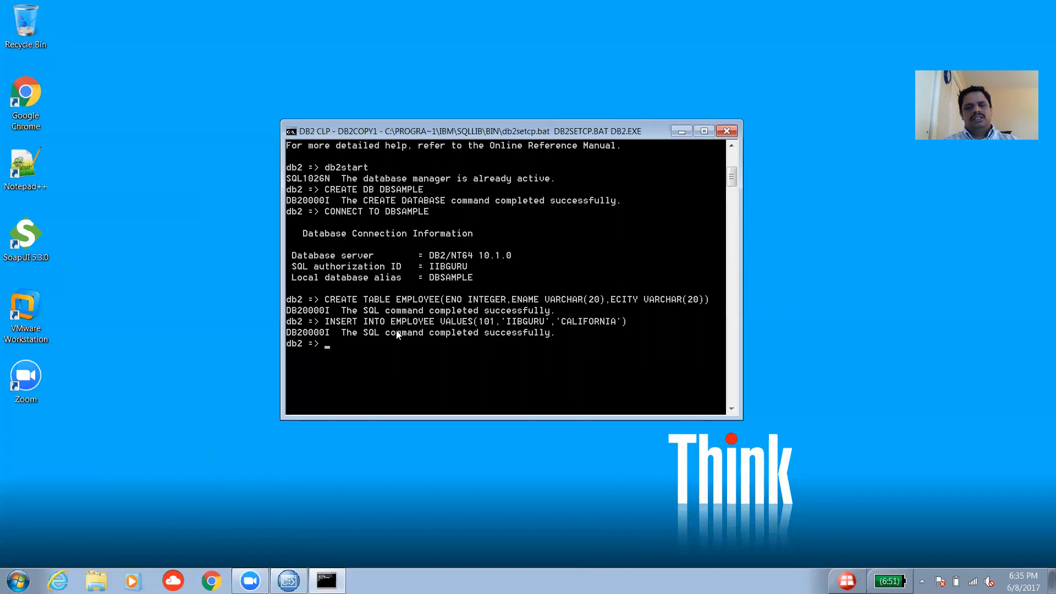
Query SELECT * FROM EMPLOYEE to show row 101, CALIFORNIA, then minimize the DB2 window.
text(SELECT)
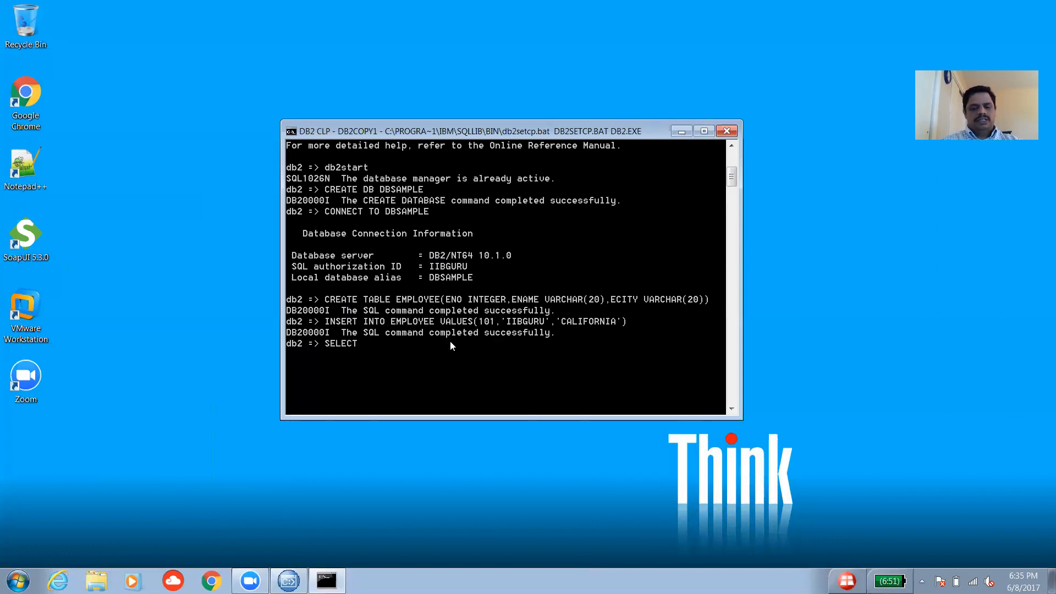
text( * FROM EMPLOYE)
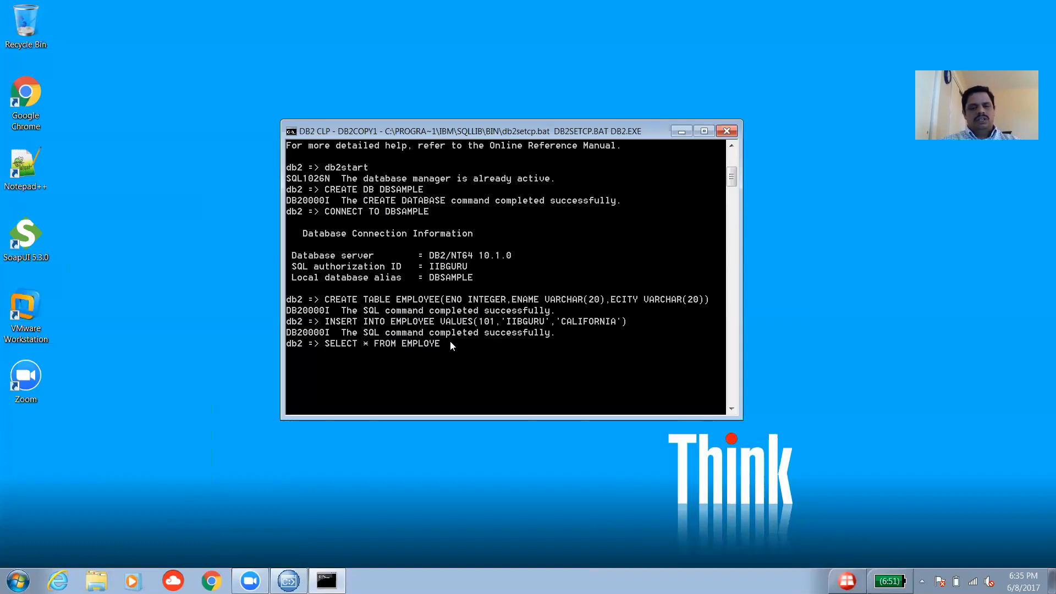
text(E)
key(Return)
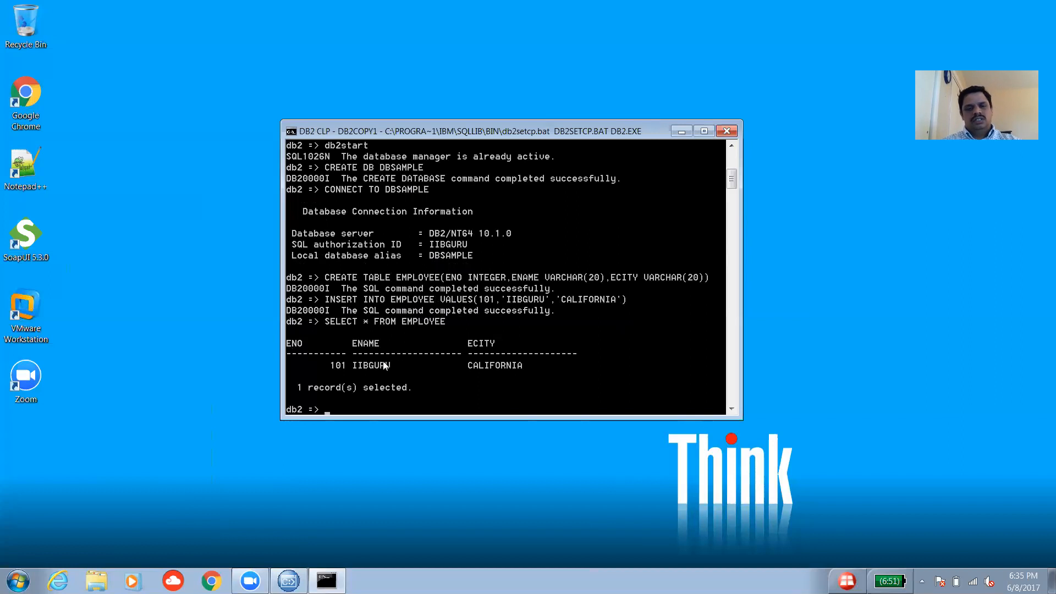
click(684, 135)
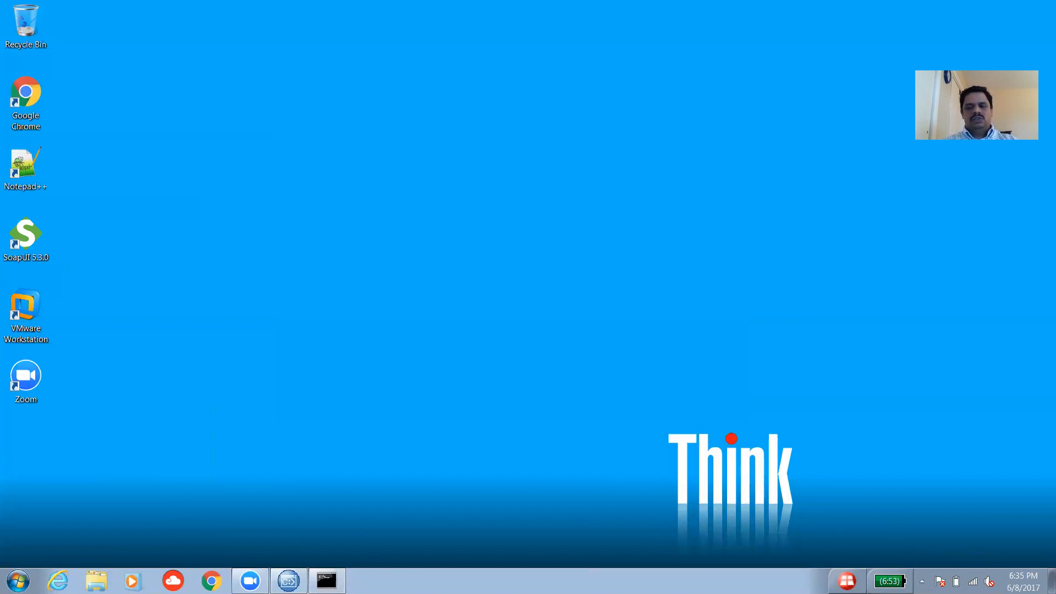
Open Control Panel in Large icons view, enter Administrative Tools and select Data Sources (ODBC).
click(17, 581)
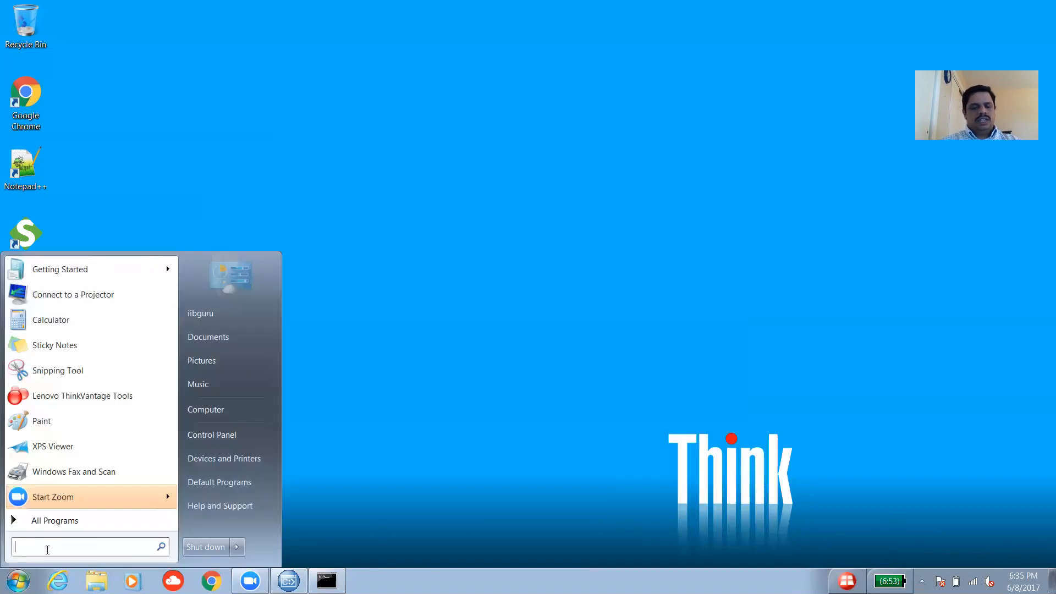
text(ODBC)
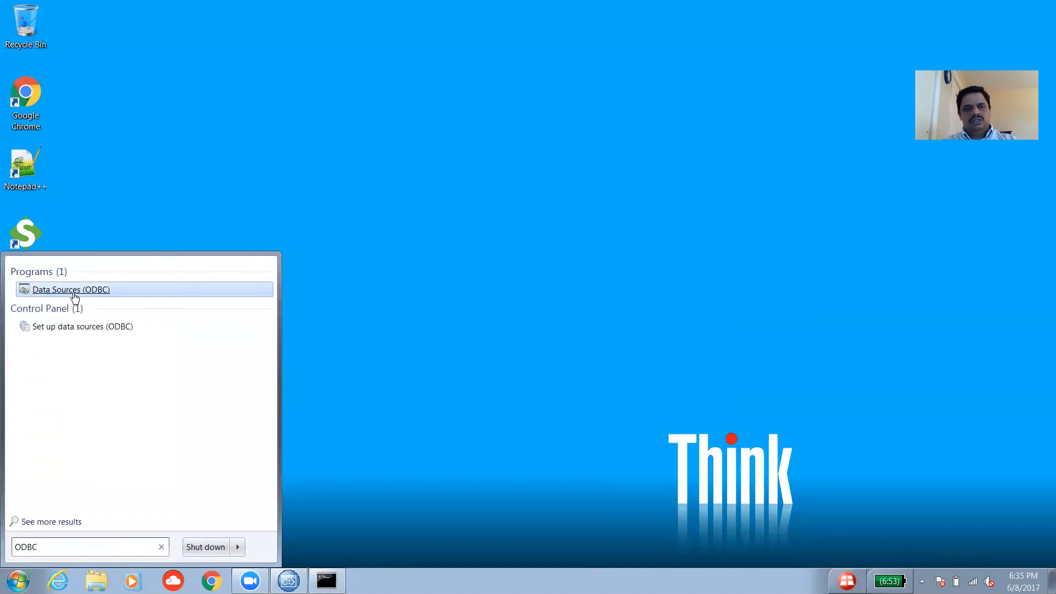
click(161, 547)
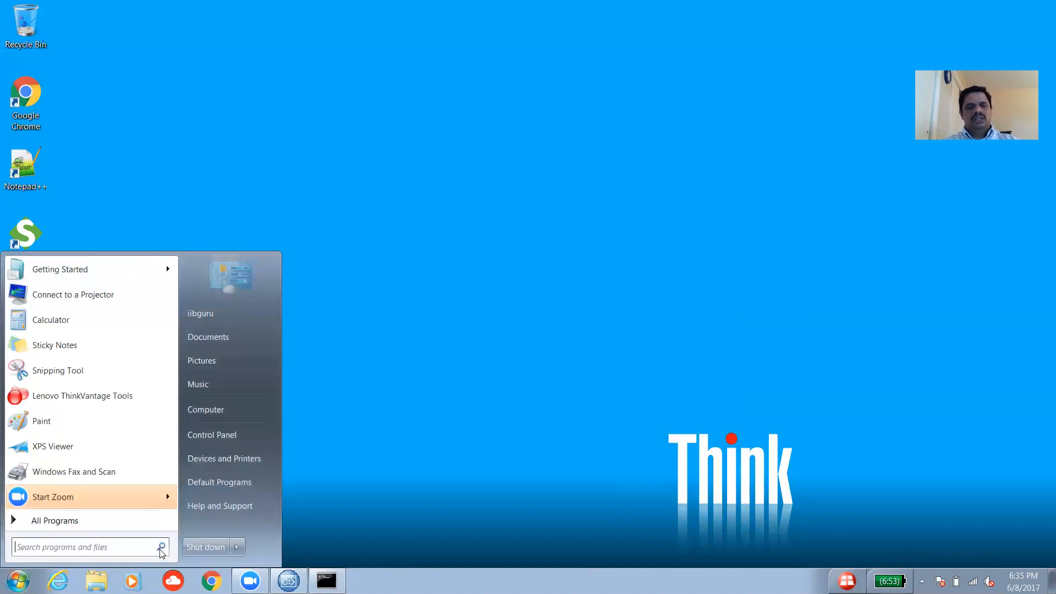
click(213, 435)
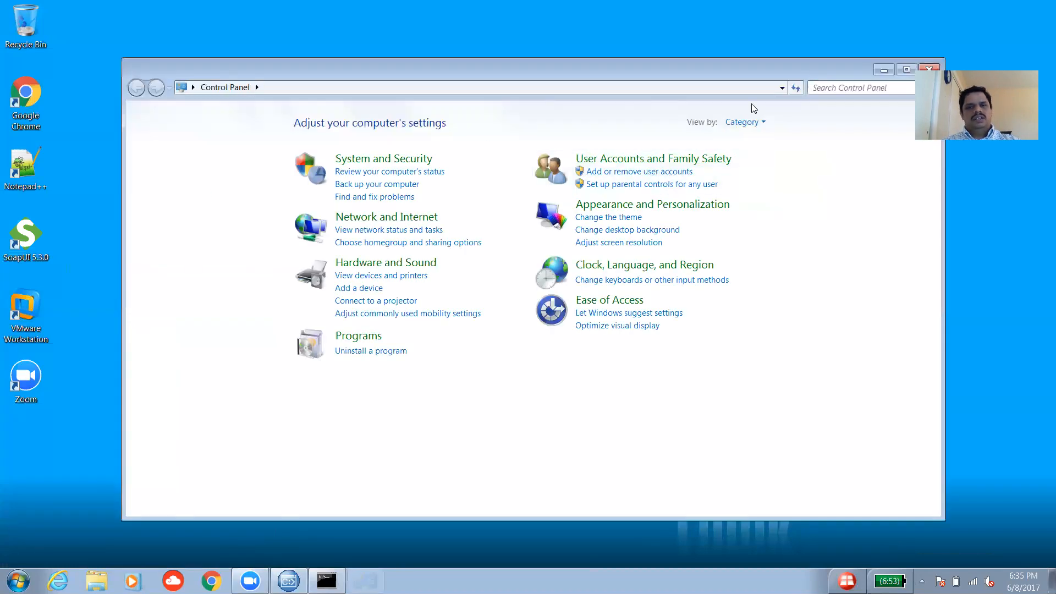
click(742, 122)
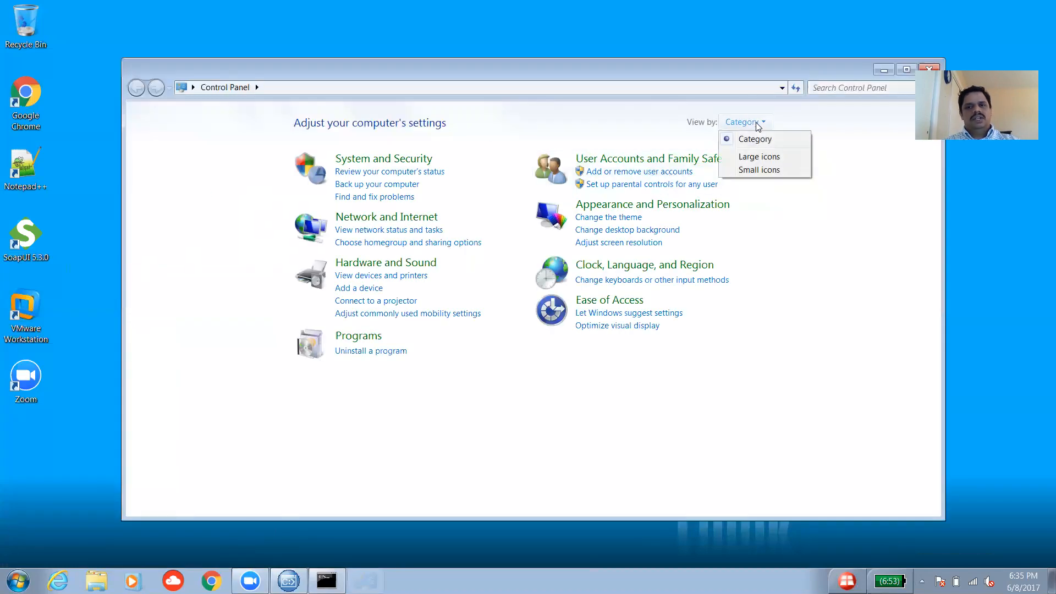
click(759, 158)
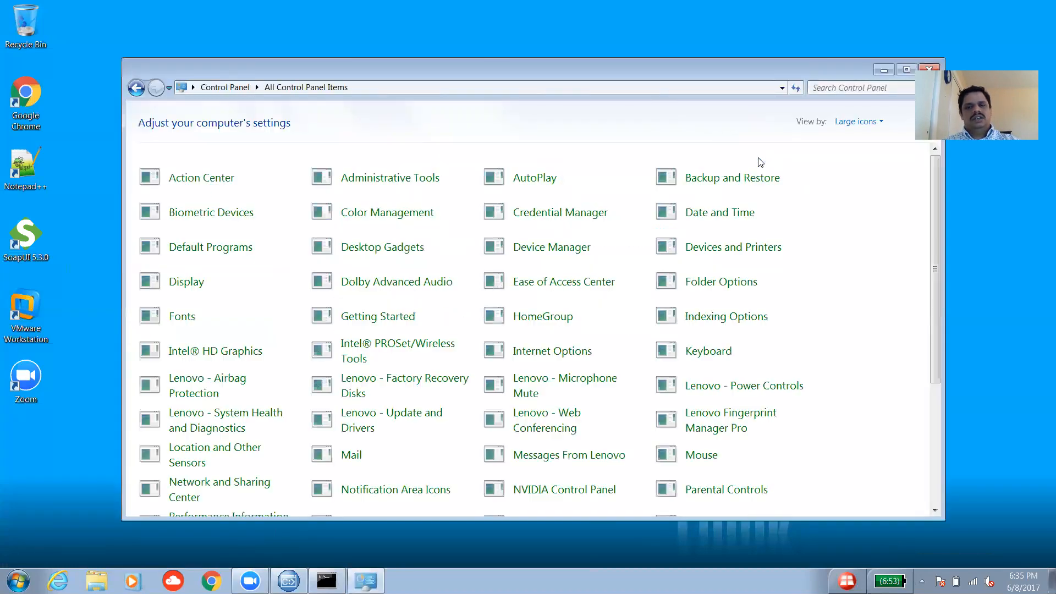
click(377, 190)
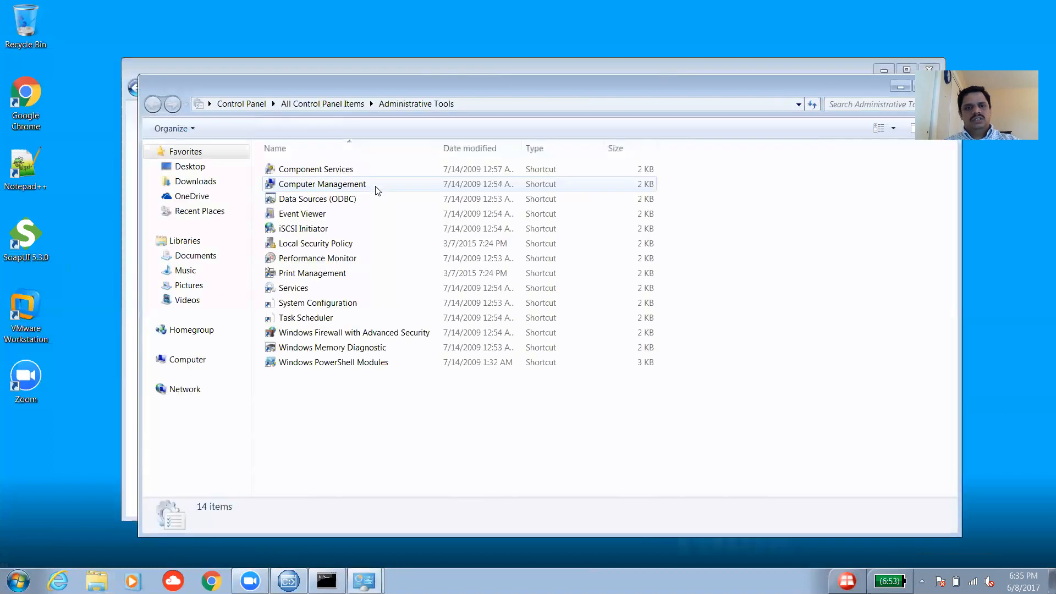
click(332, 205)
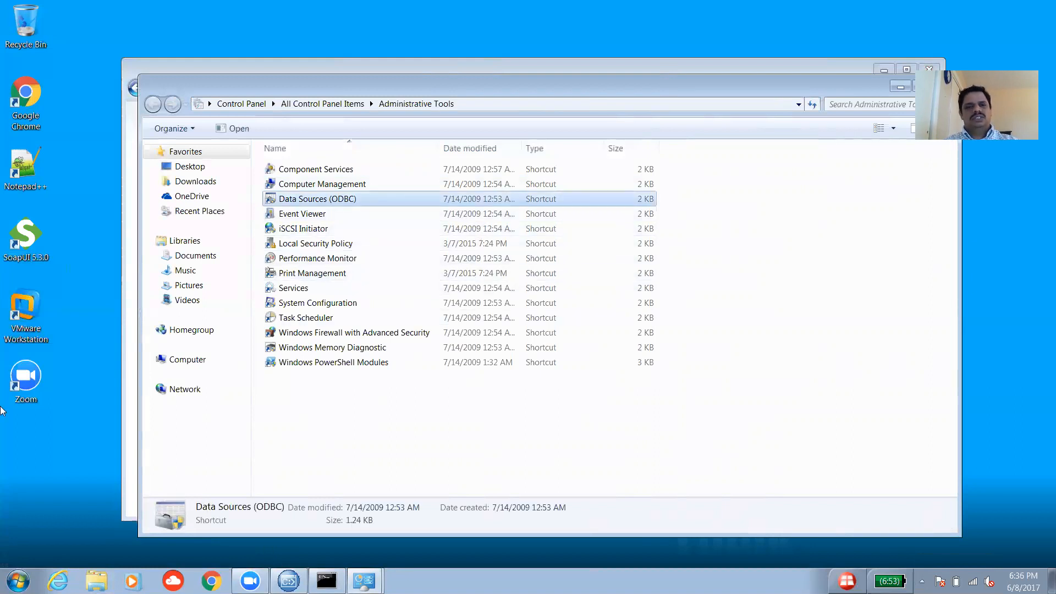
Launch Data Sources (ODBC) and compare the System DSN and User DSN lists, ending on System DSN.
double_click(325, 201)
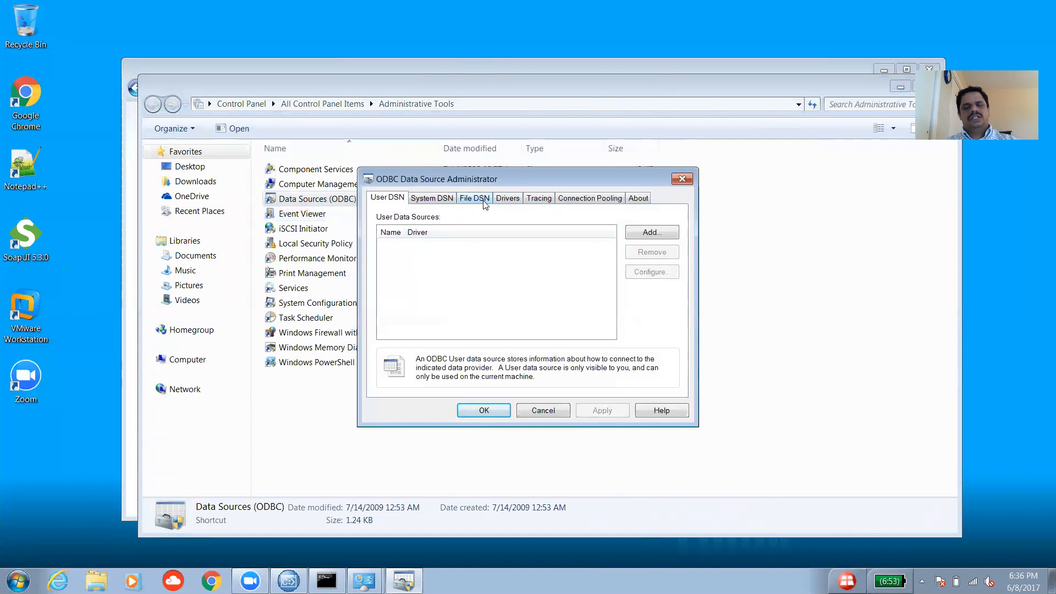
click(428, 202)
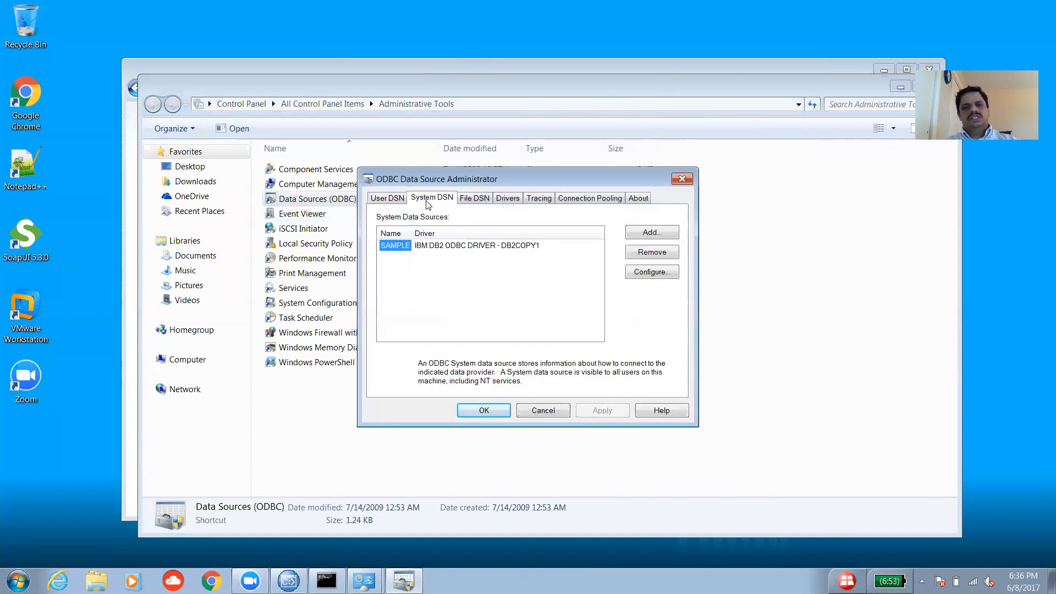
click(394, 202)
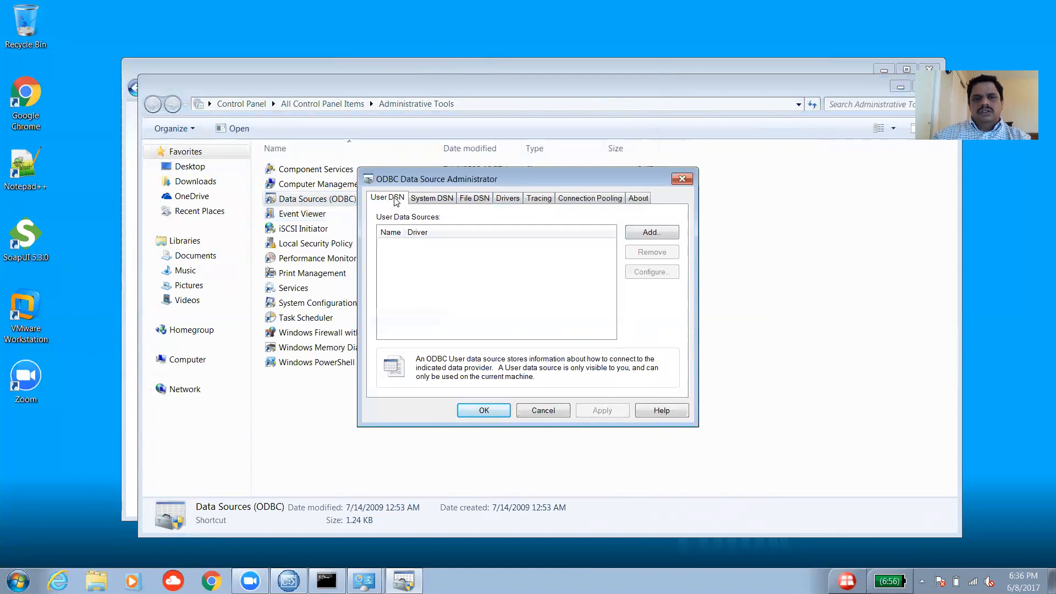
click(423, 202)
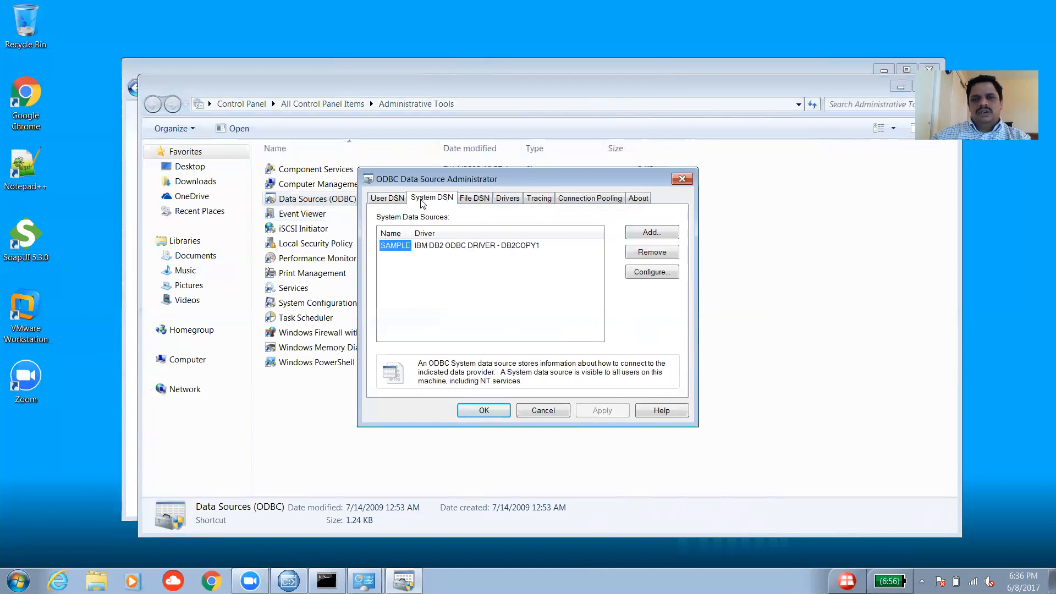
Add a new system DSN using IBM DB2 ODBC DRIVER - DB2COPY1, then bring up the DB2 window.
click(644, 232)
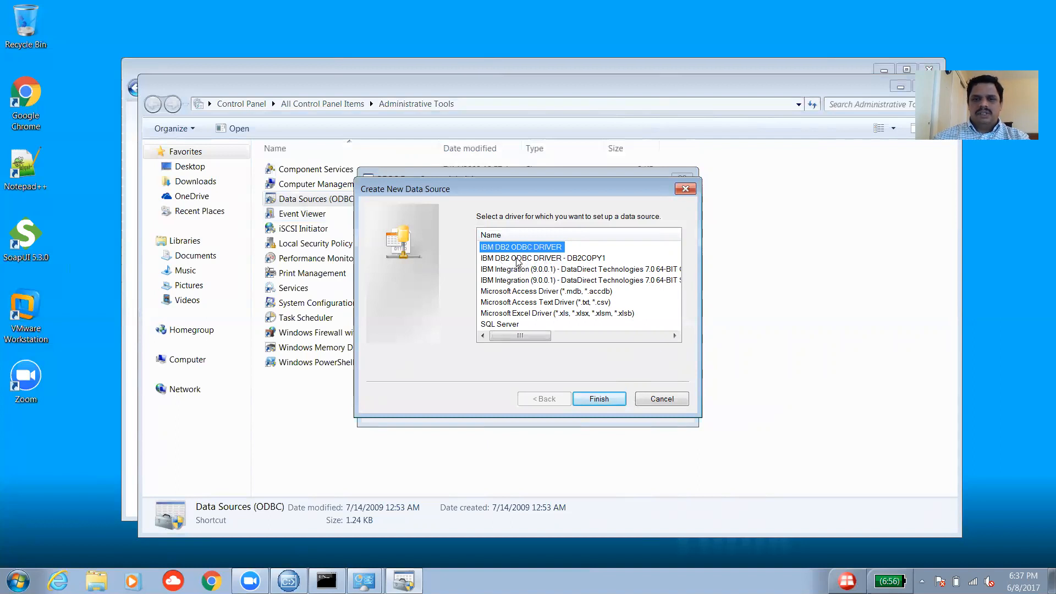
click(575, 260)
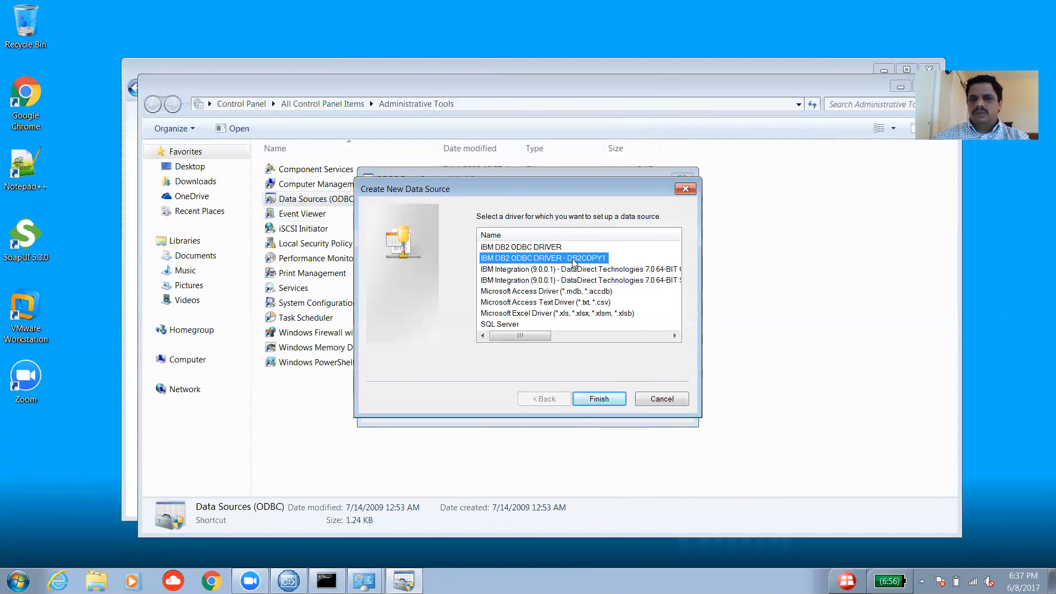
click(603, 401)
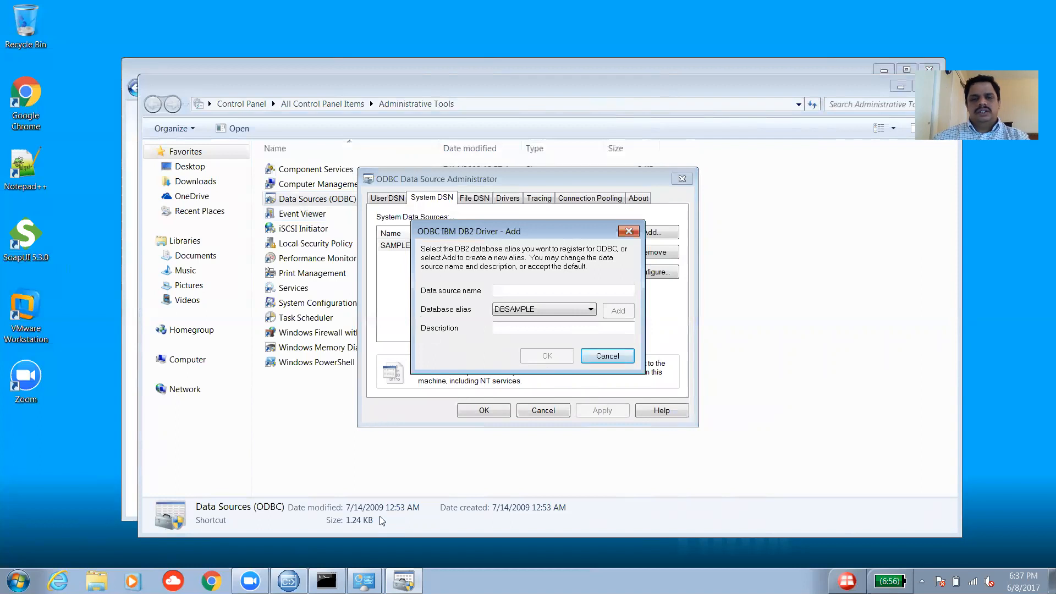
click(327, 581)
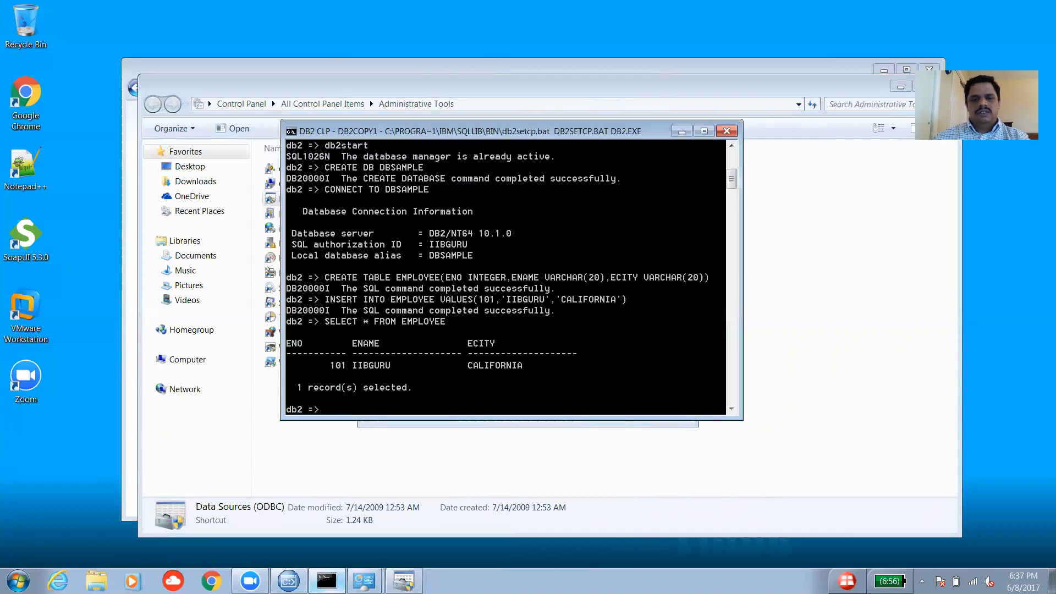
Set both the database alias and the data source name to DBSAMPLE.
click(682, 131)
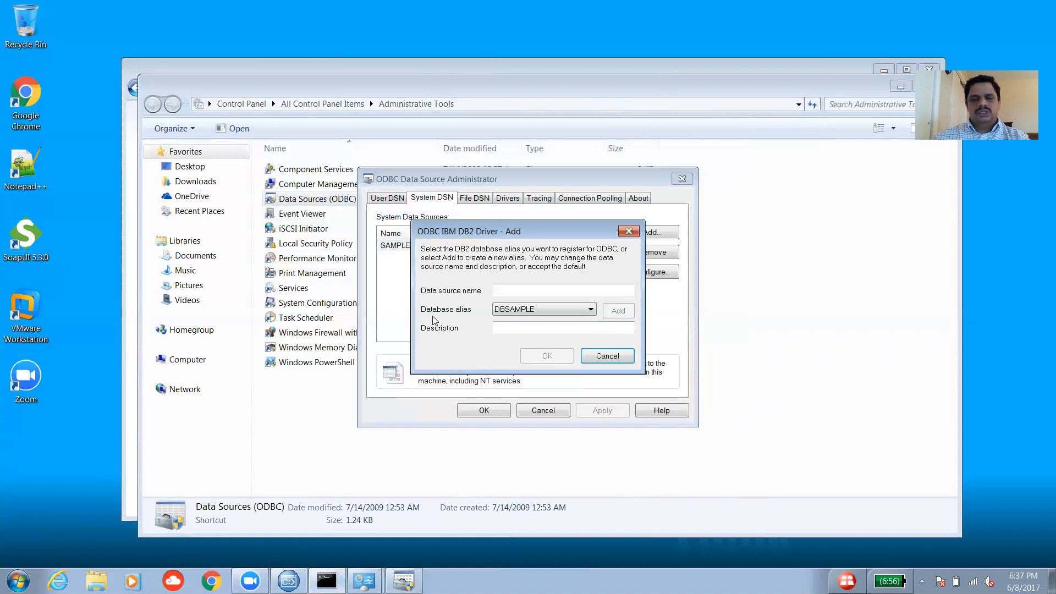
click(590, 311)
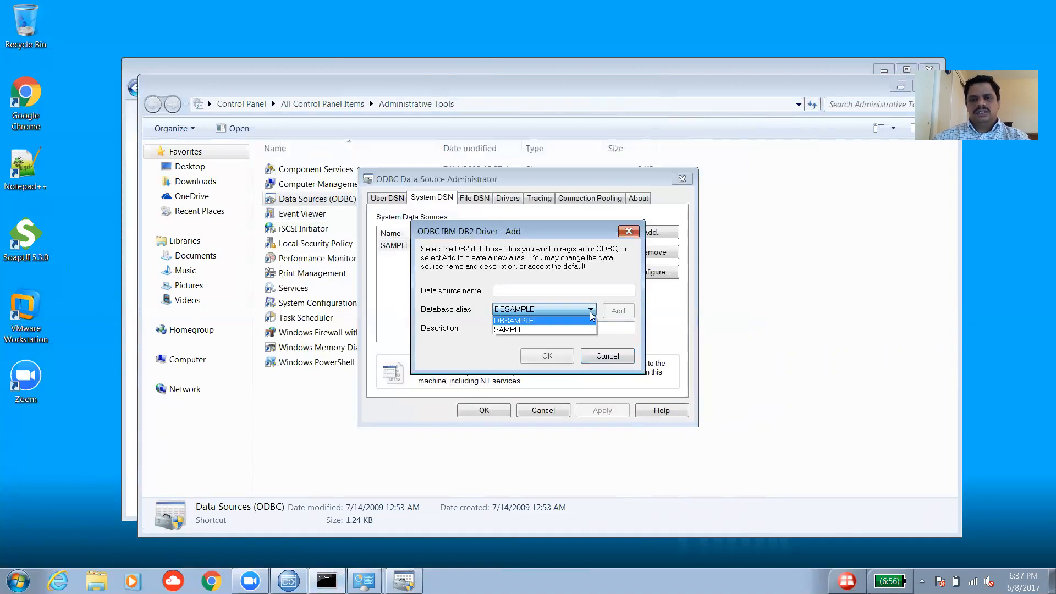
click(527, 321)
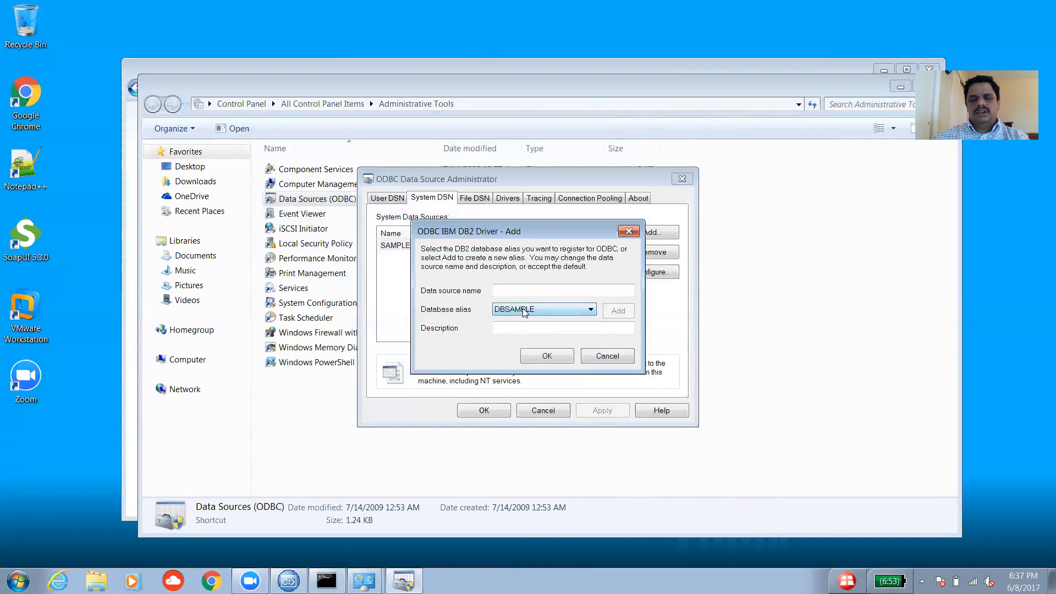
click(509, 292)
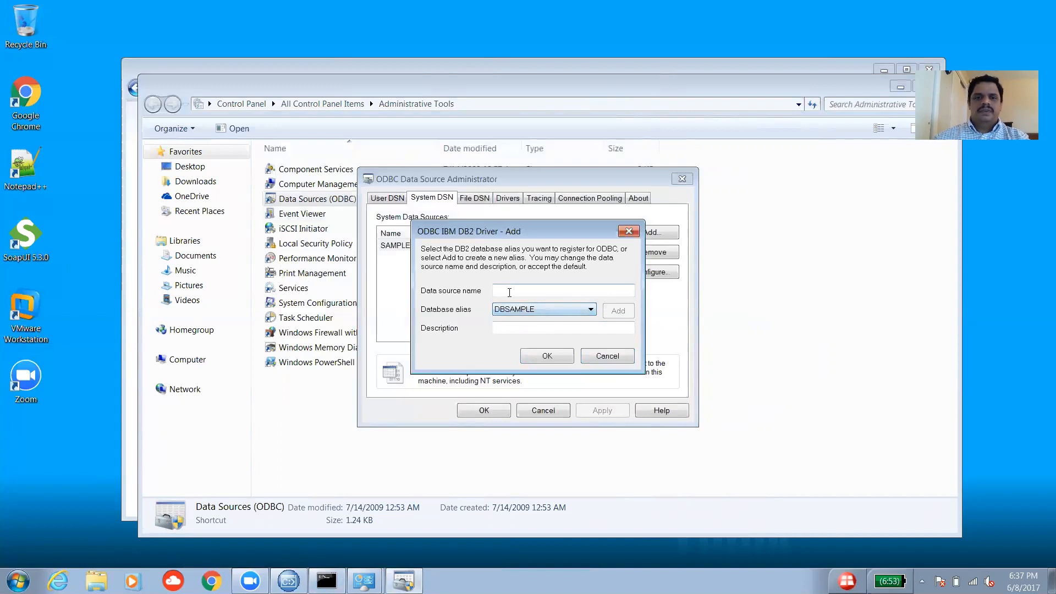
text(DB)
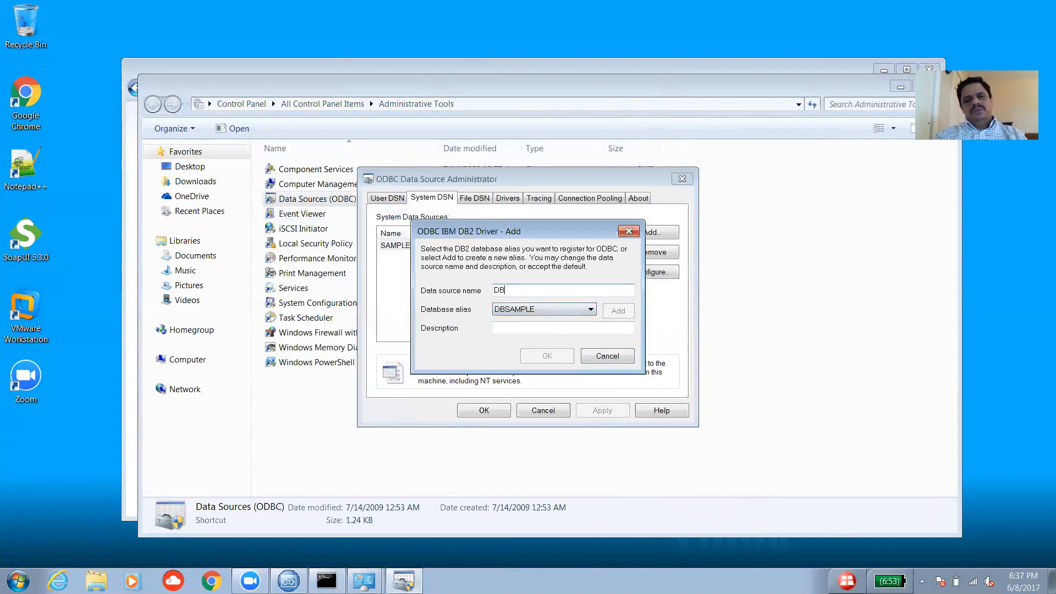
text(SAMPLE)
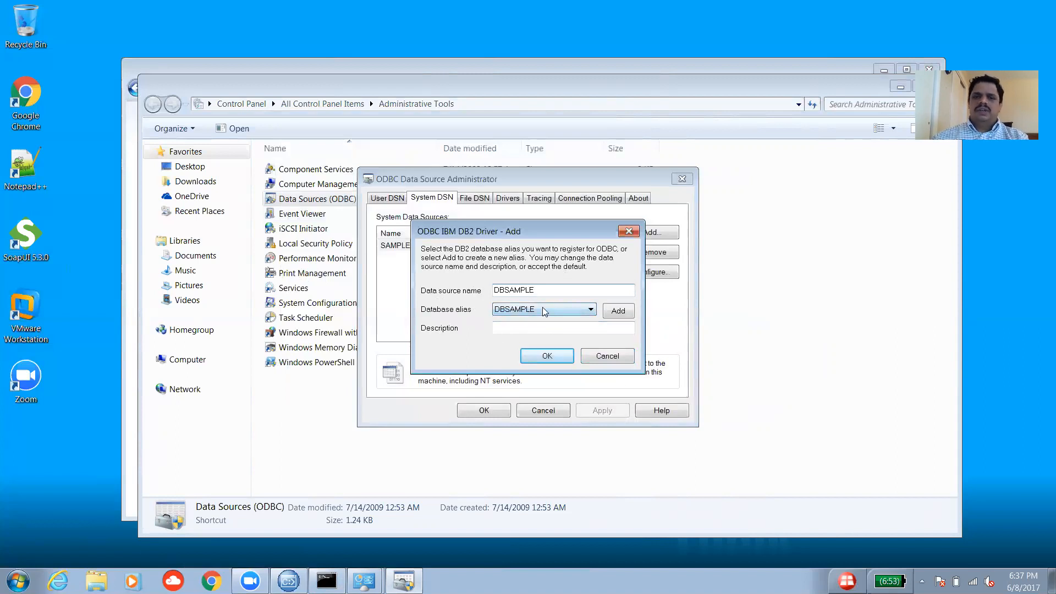
Enter the description CONNECTED TO IIB NODE and confirm the new DBSAMPLE data source.
click(545, 329)
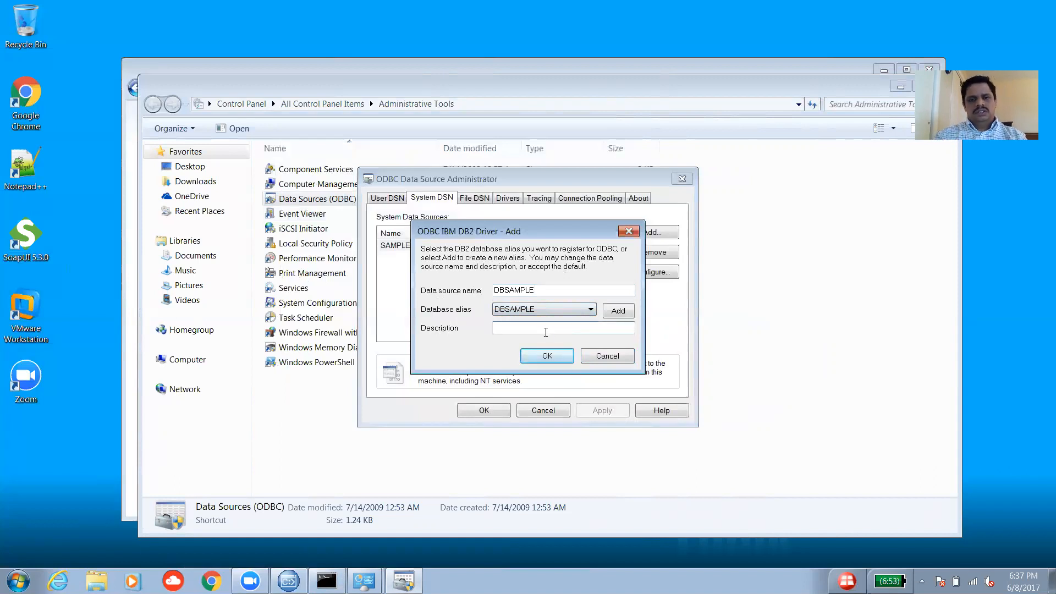
text(THIS DSN IS CREATED )
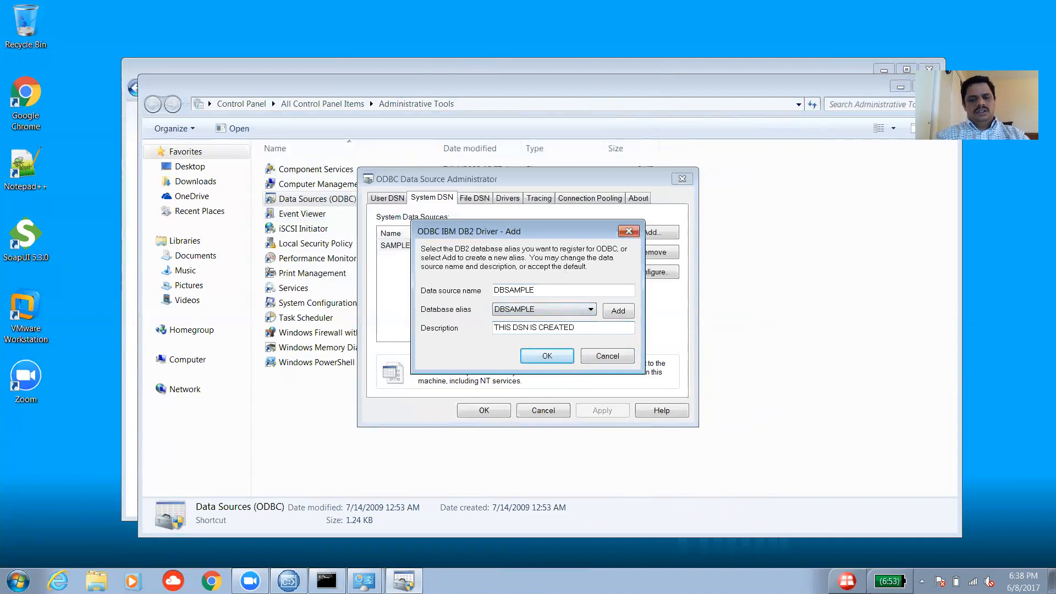
text(TO BE CONN)
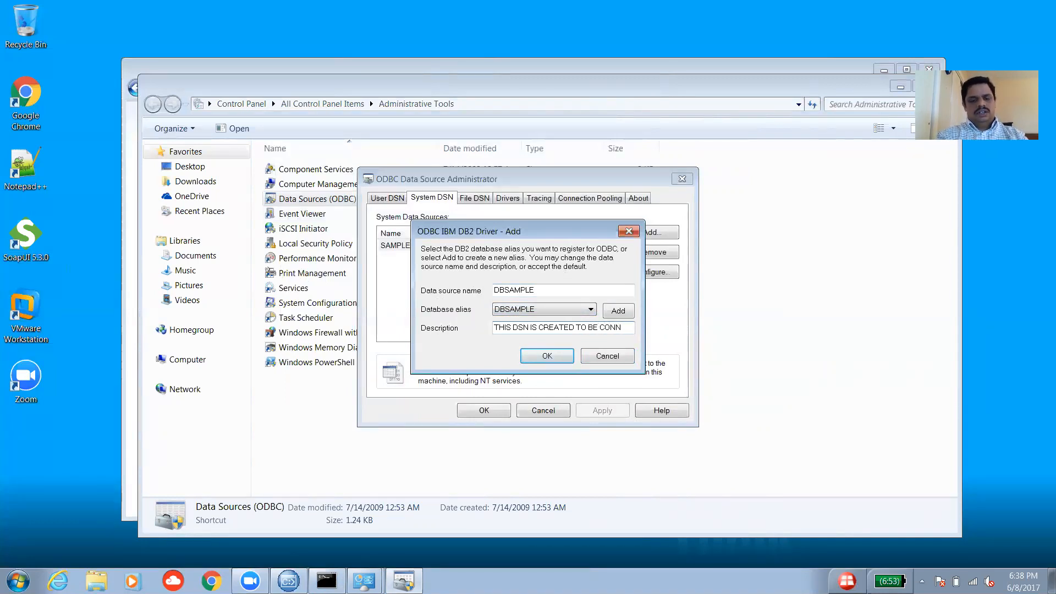
key(BackSpace)
key(BackSpace)
key(BackSpace)
key(BackSpace)
key(BackSpace)
key(BackSpace)
key(BackSpace)
key(BackSpace)
key(BackSpace)
key(BackSpace)
key(BackSpace)
key(BackSpace)
key(BackSpace)
key(BackSpace)
key(BackSpace)
key(BackSpace)
key(BackSpace)
key(BackSpace)
key(BackSpace)
key(BackSpace)
key(BackSpace)
key(BackSpace)
key(BackSpace)
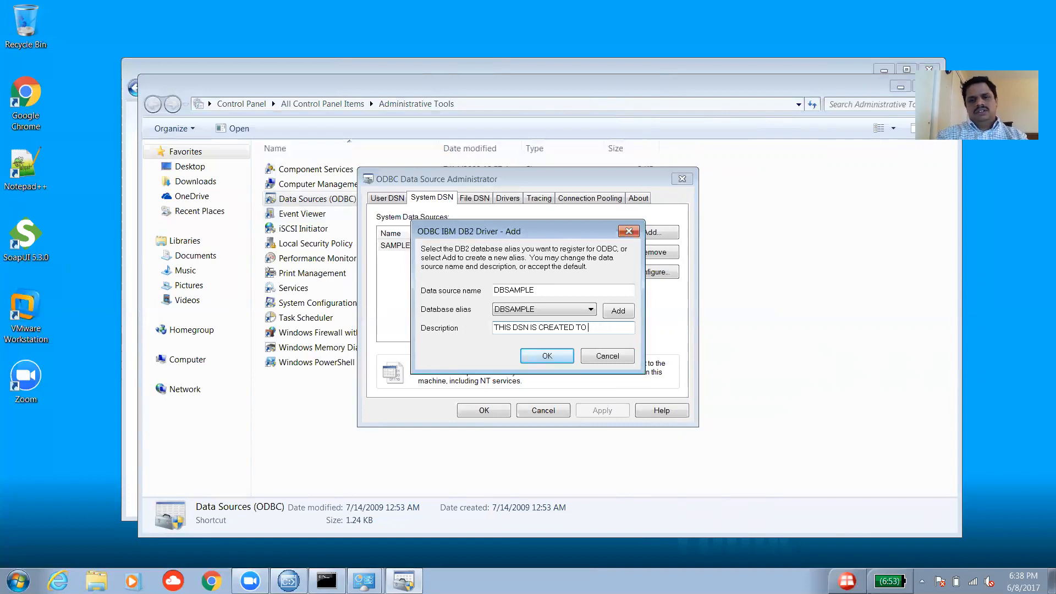
text(C)
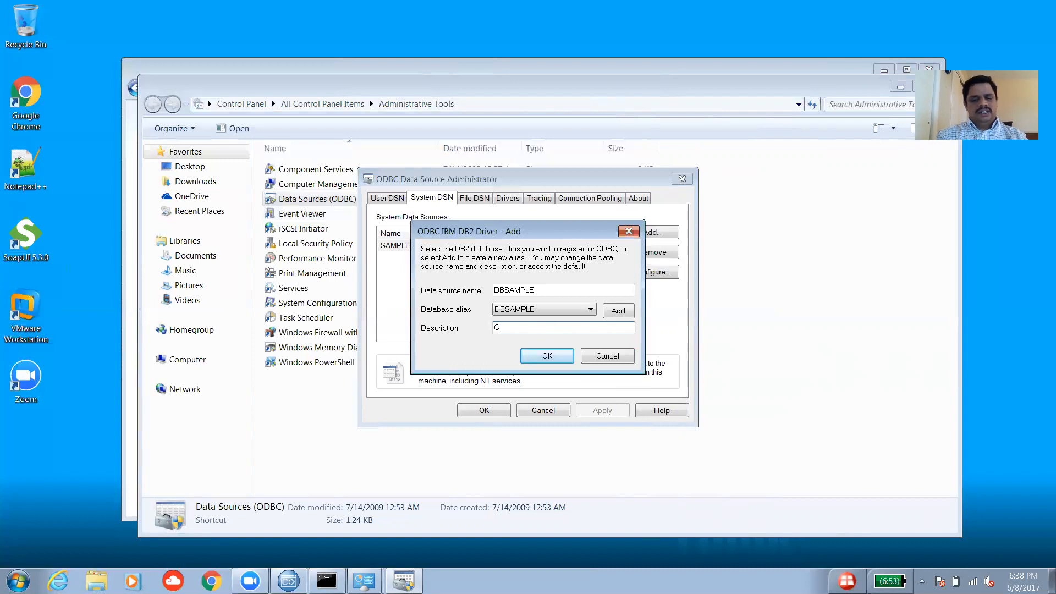
text(ONNECTED)
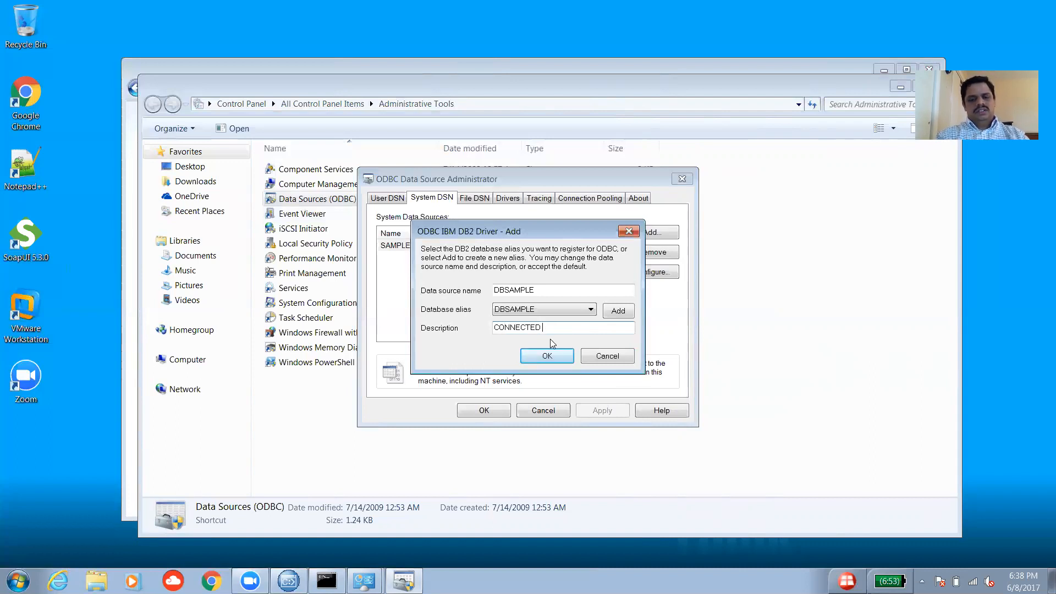
text( TO IIB )
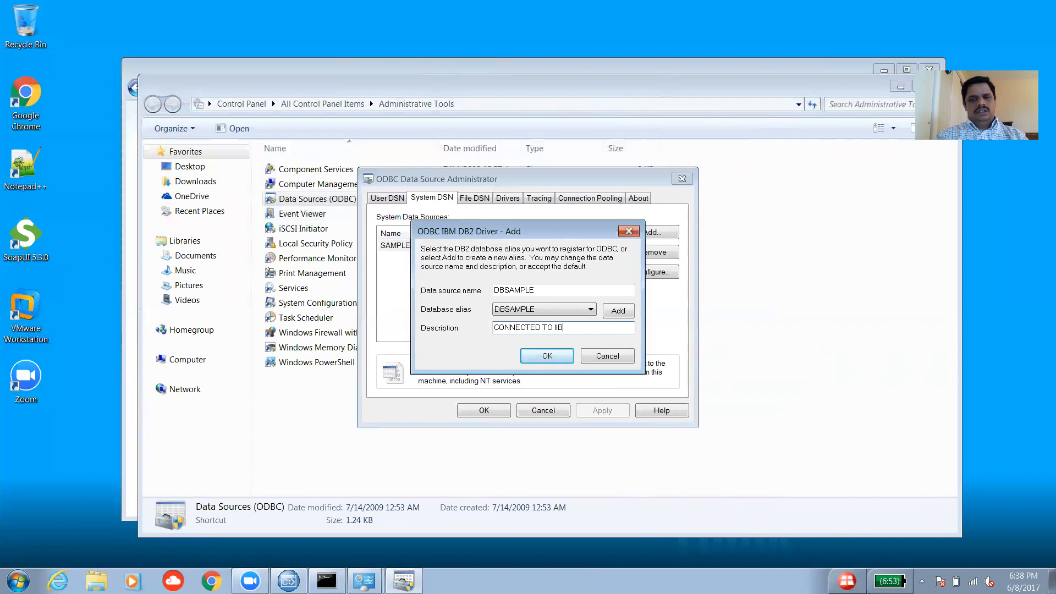
text(NODE)
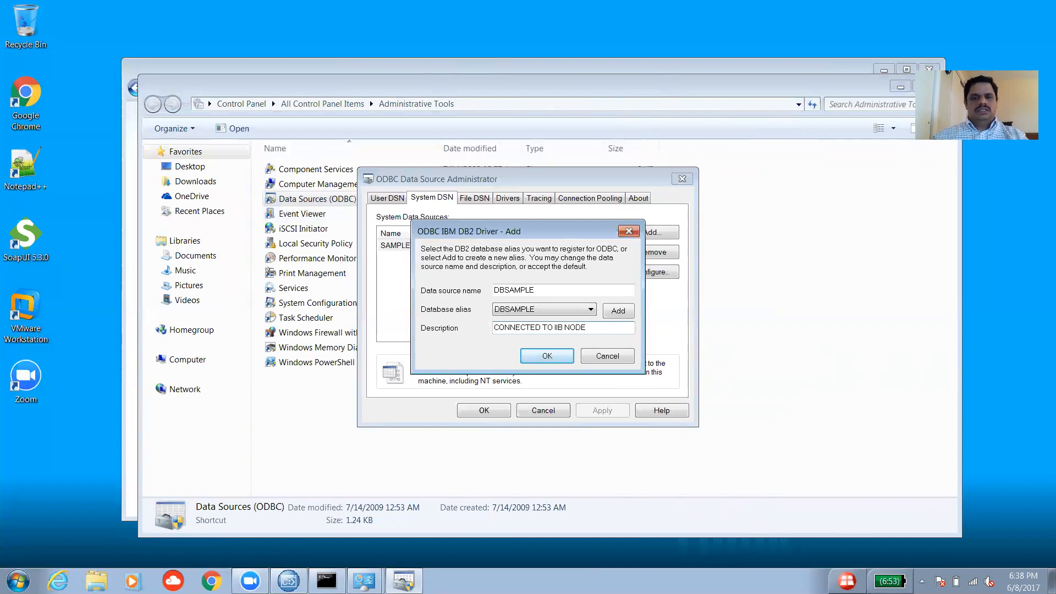
click(555, 360)
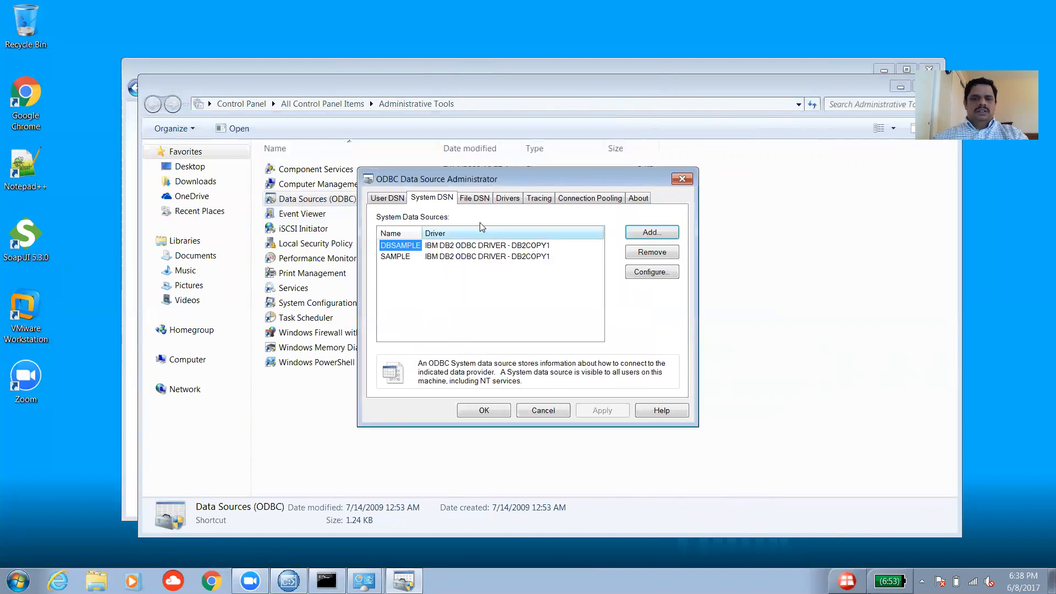
Open DBSAMPLE's CLI/ODBC settings and enter the database user ID and password.
click(430, 251)
double_click(413, 248)
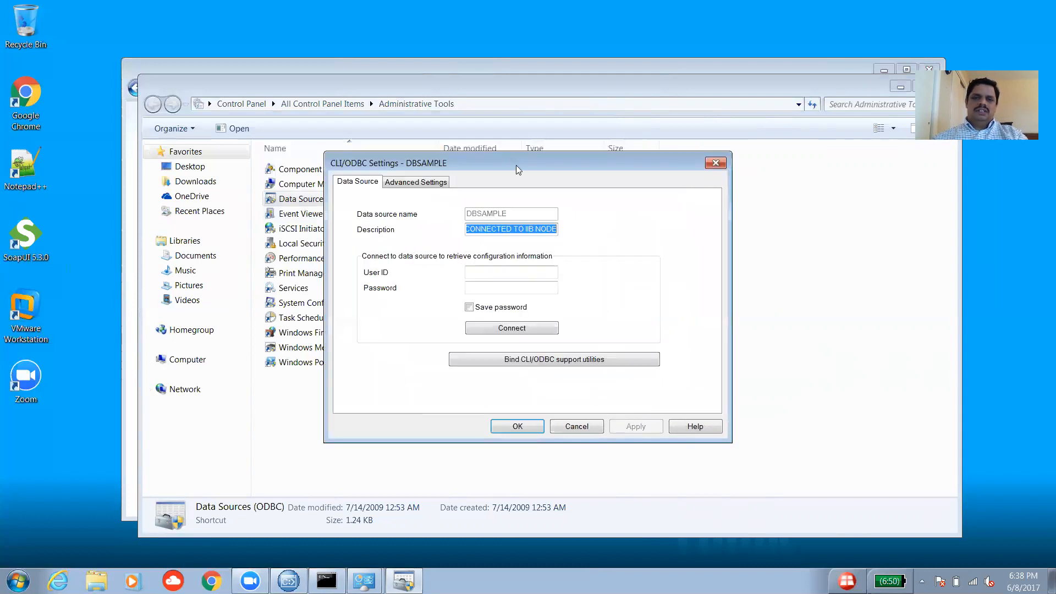
drag(516, 165, 743, 222)
click(755, 330)
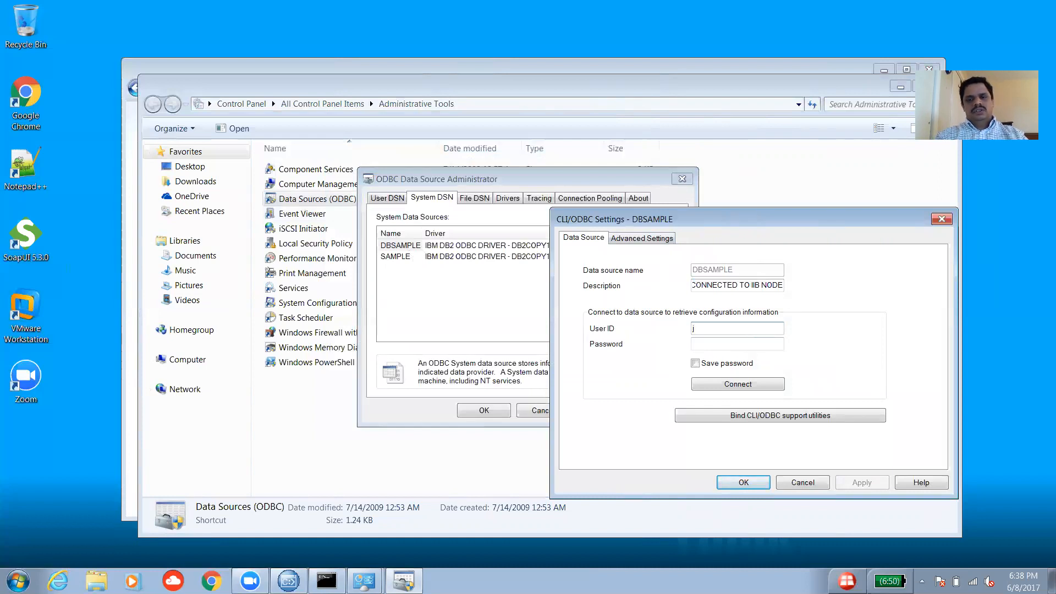
key(BackSpace)
key(BackSpace)
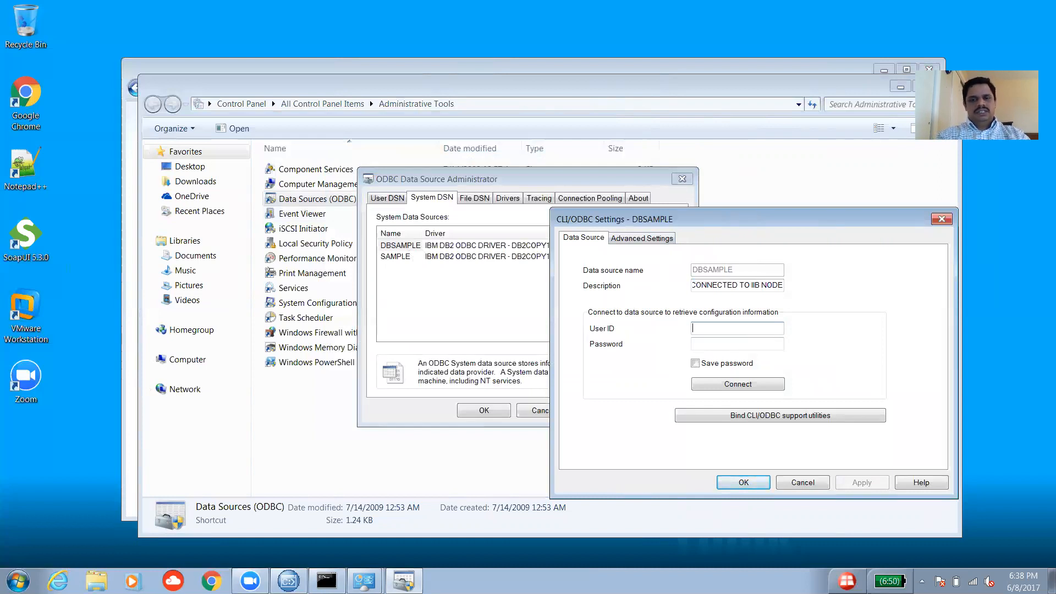
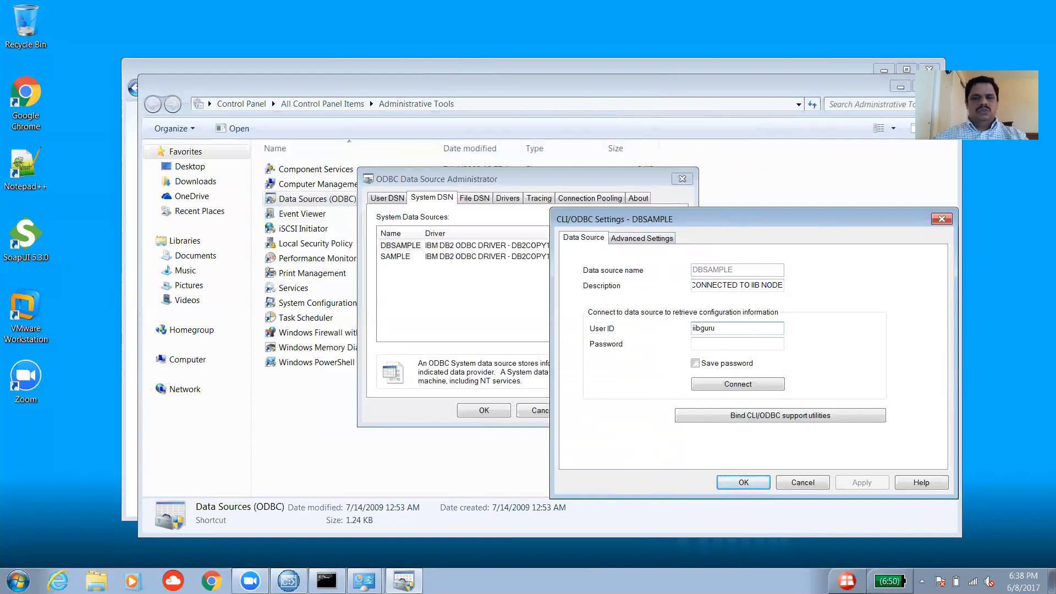
click(729, 343)
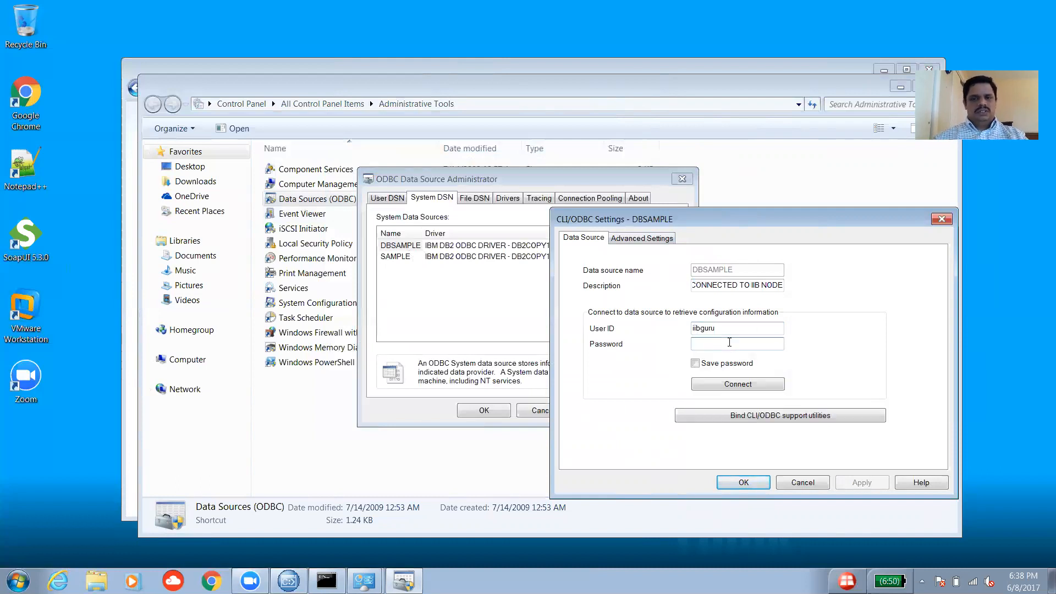
key(Caps_Lock)
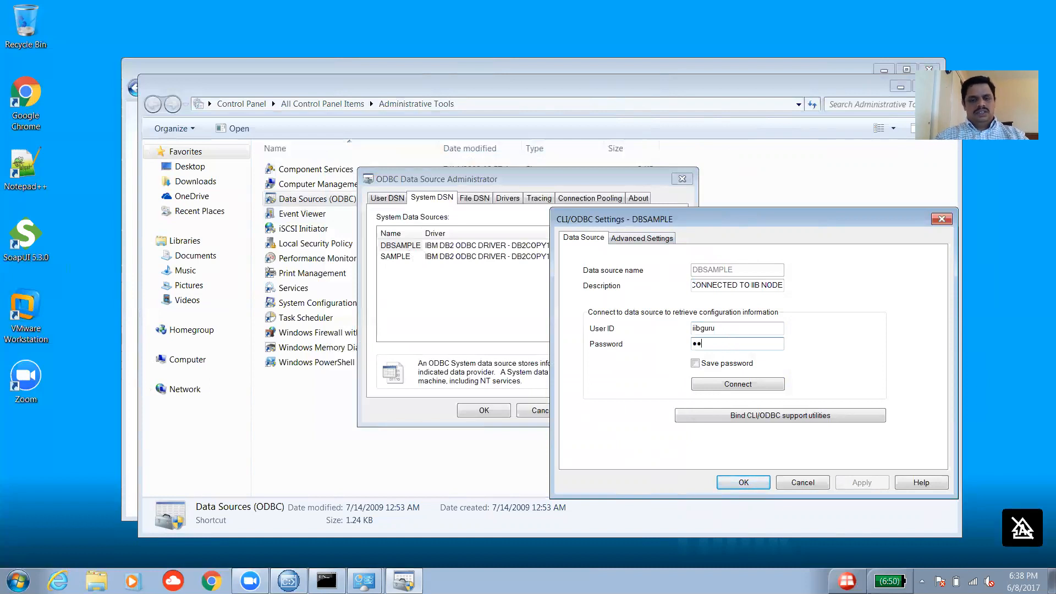
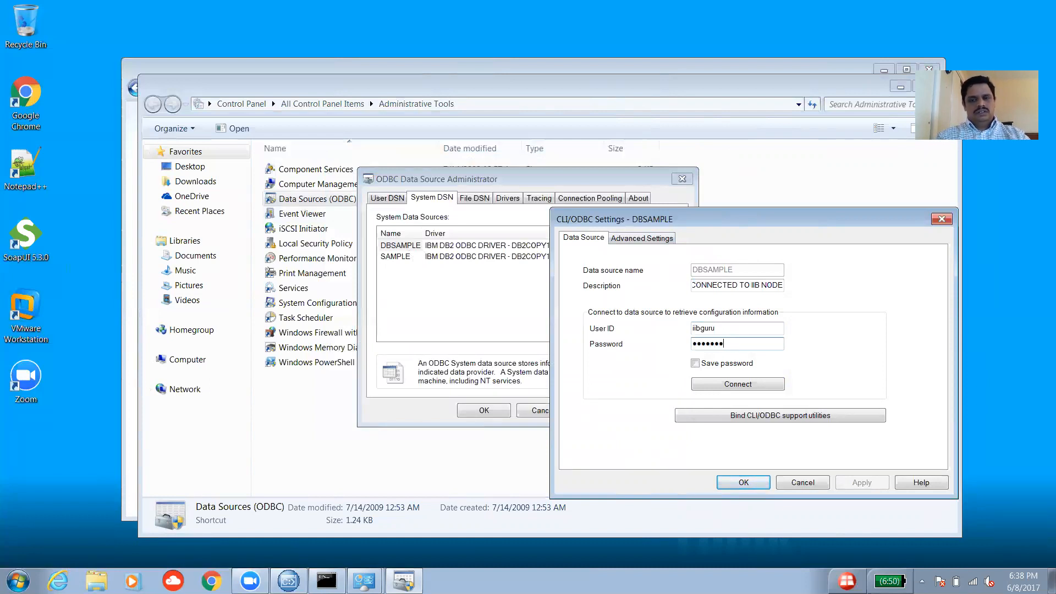
Test the DBSAMPLE connection successfully and save its settings.
click(719, 384)
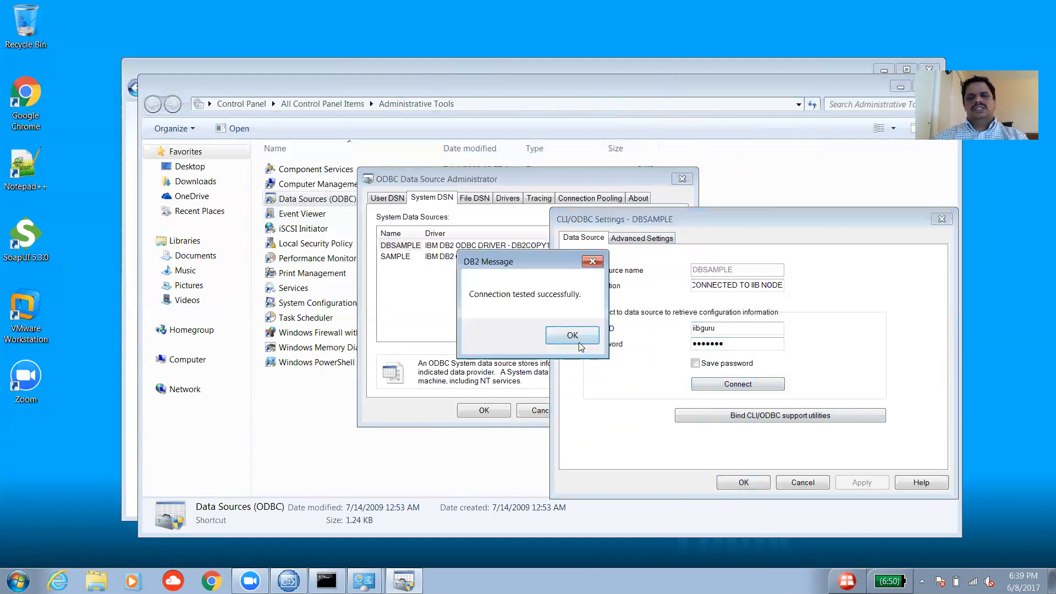
click(574, 342)
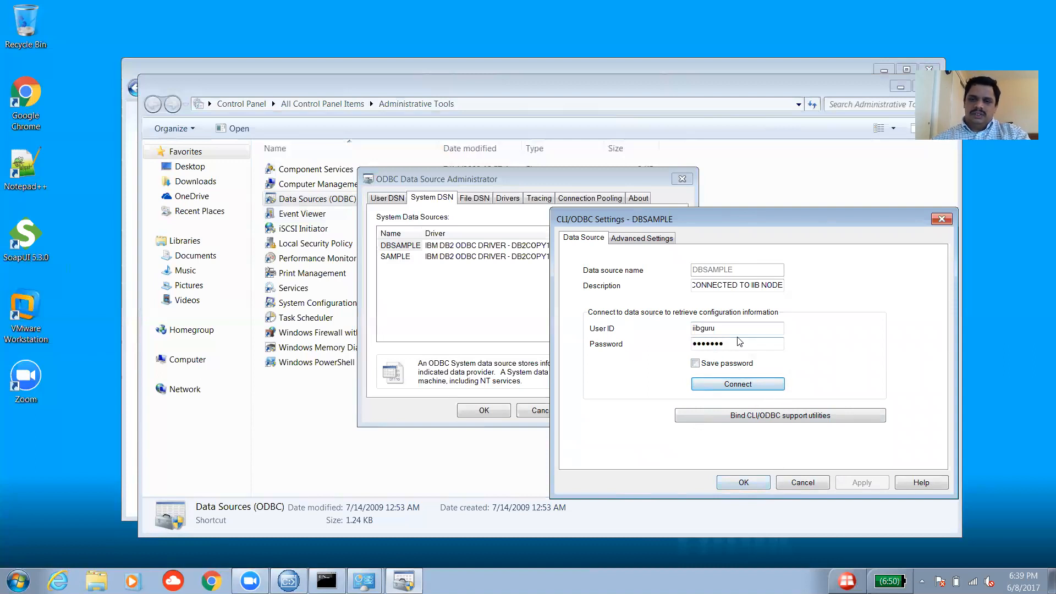
click(743, 484)
Close the ODBC Data Source Administrator, Administrative Tools and Control Panel windows.
click(487, 412)
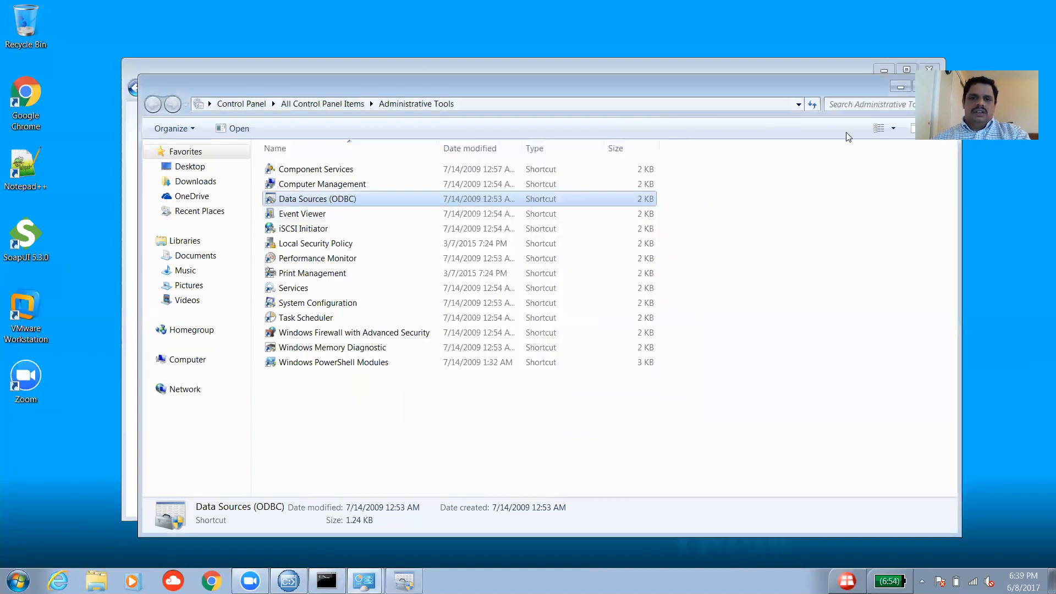
drag(835, 87, 685, 114)
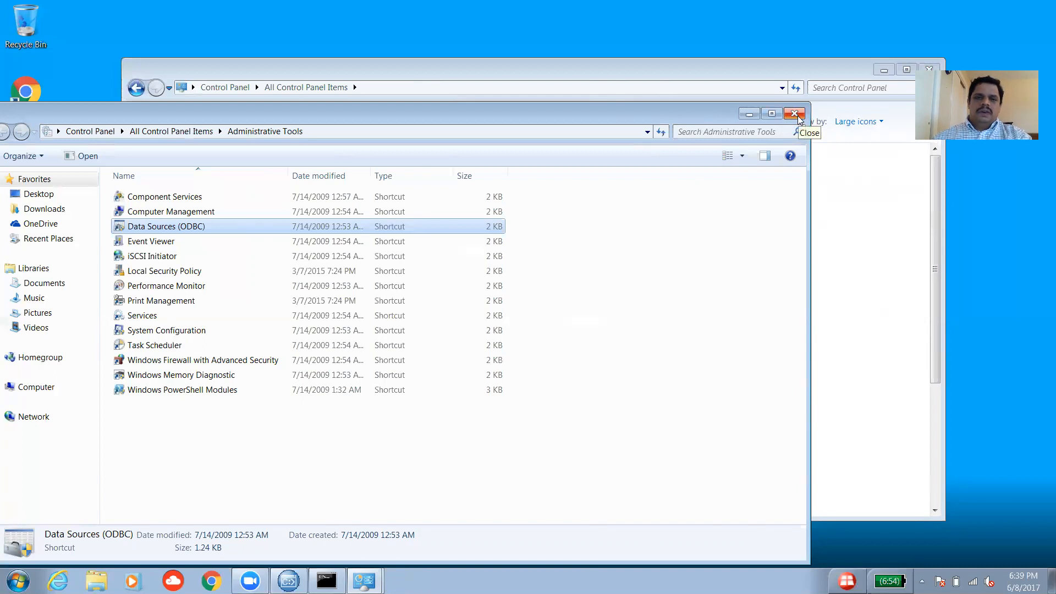
click(798, 116)
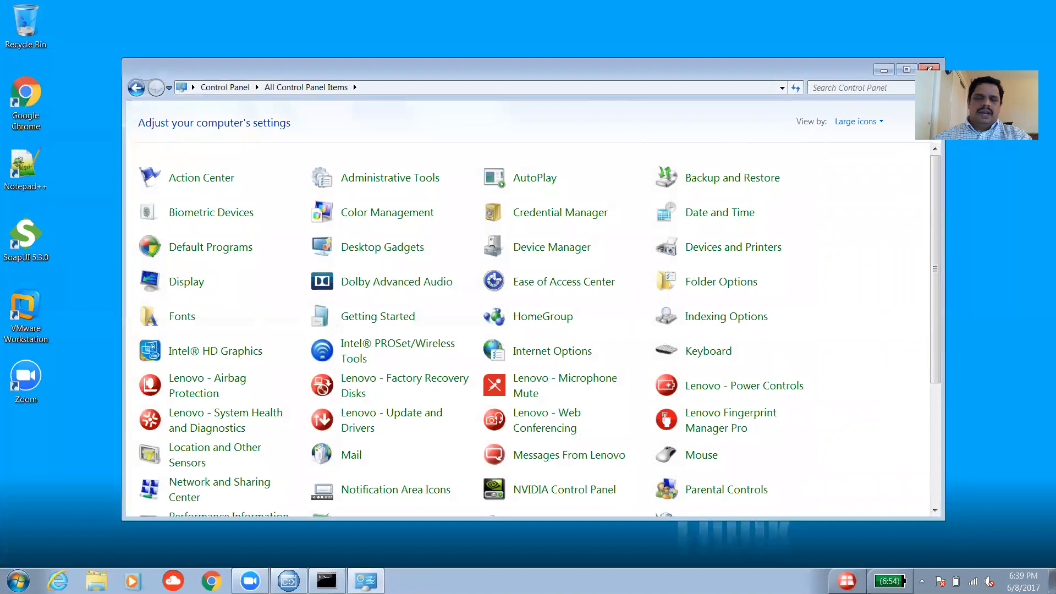
click(928, 69)
mouse_move(289, 581)
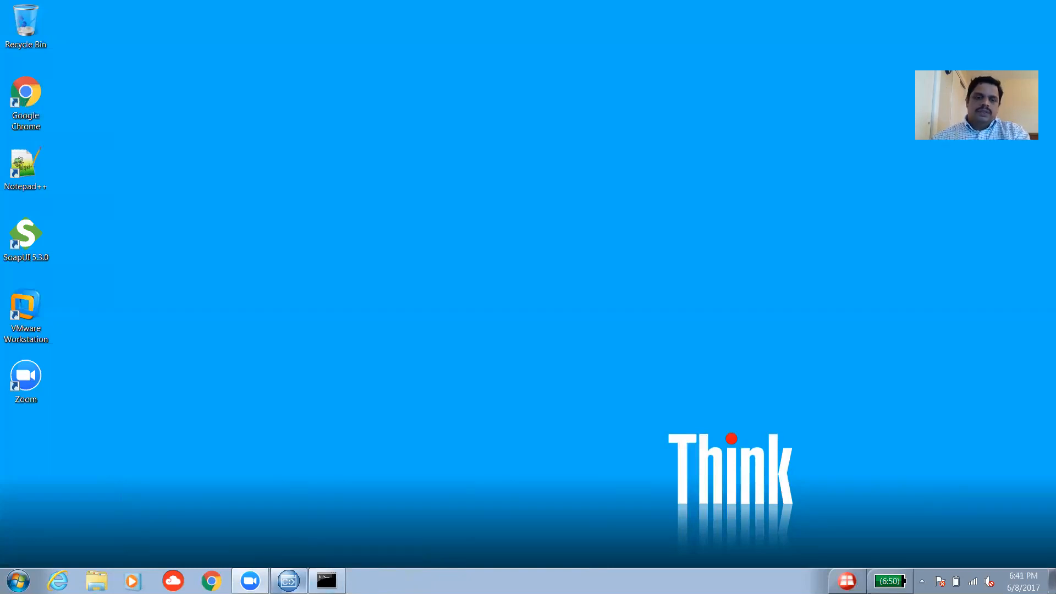
Close the current console and relaunch IBM Integration Console 9.0.0.1 as administrator.
click(289, 581)
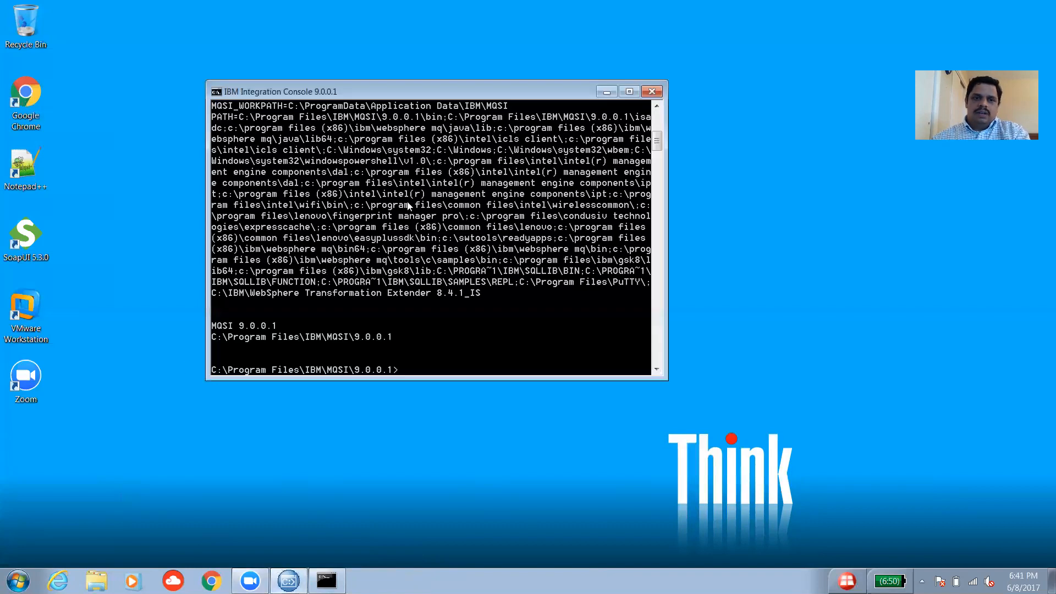
click(652, 91)
click(18, 580)
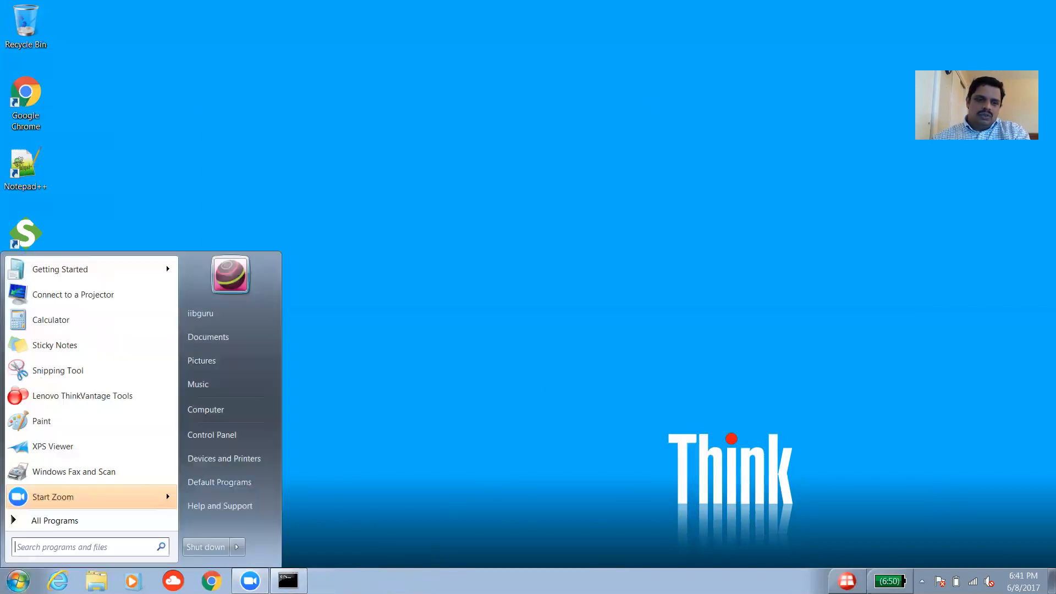
click(88, 522)
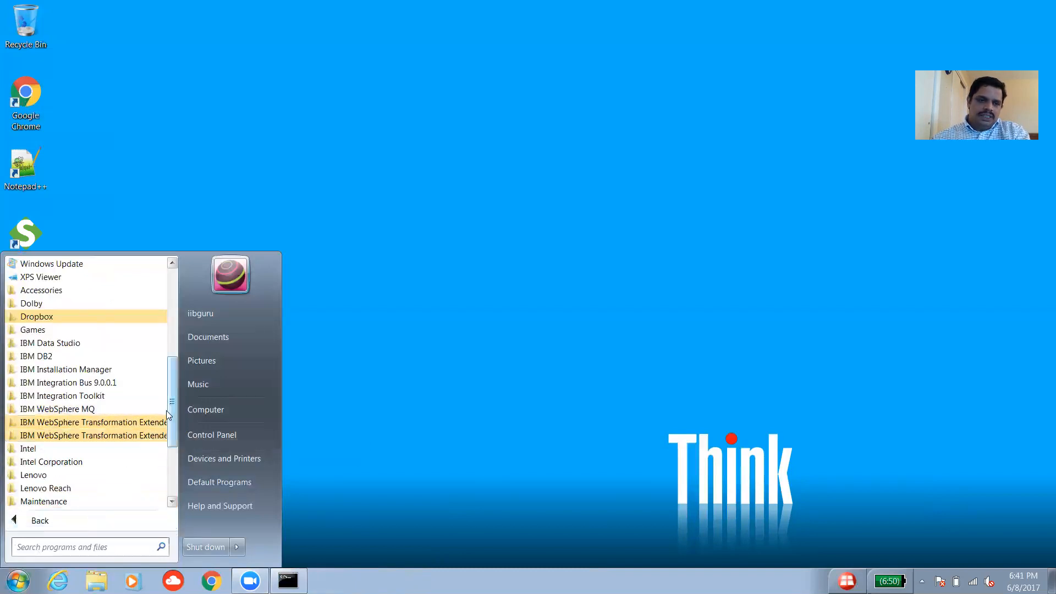
click(81, 382)
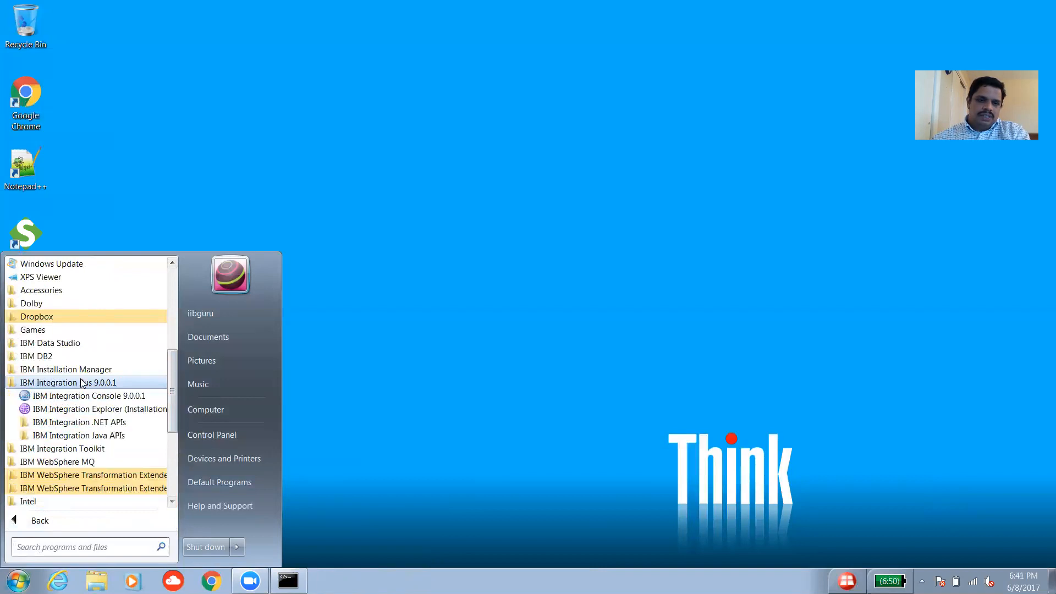
right_click(103, 402)
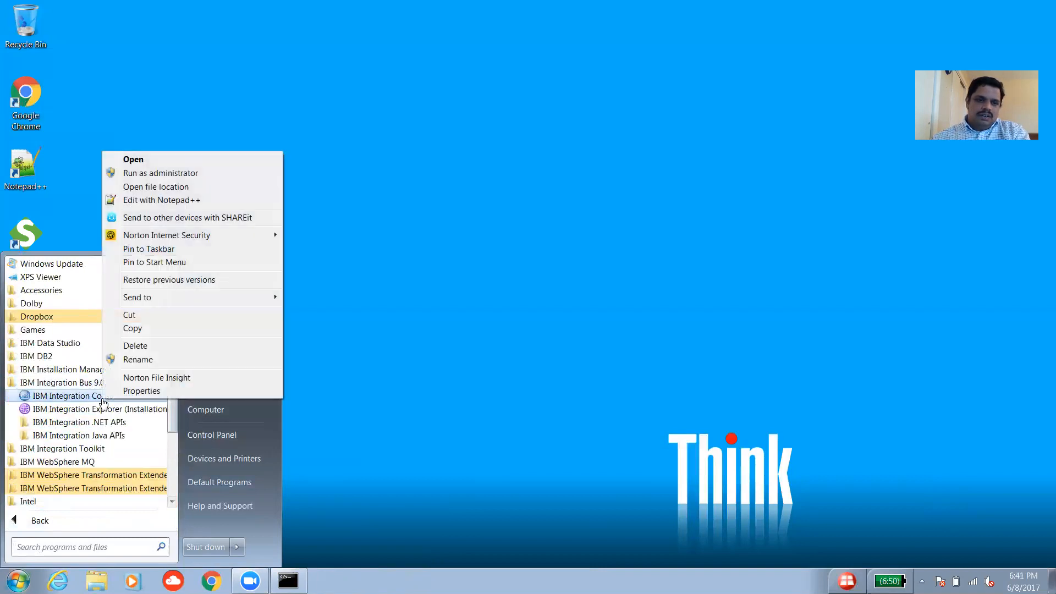
click(165, 173)
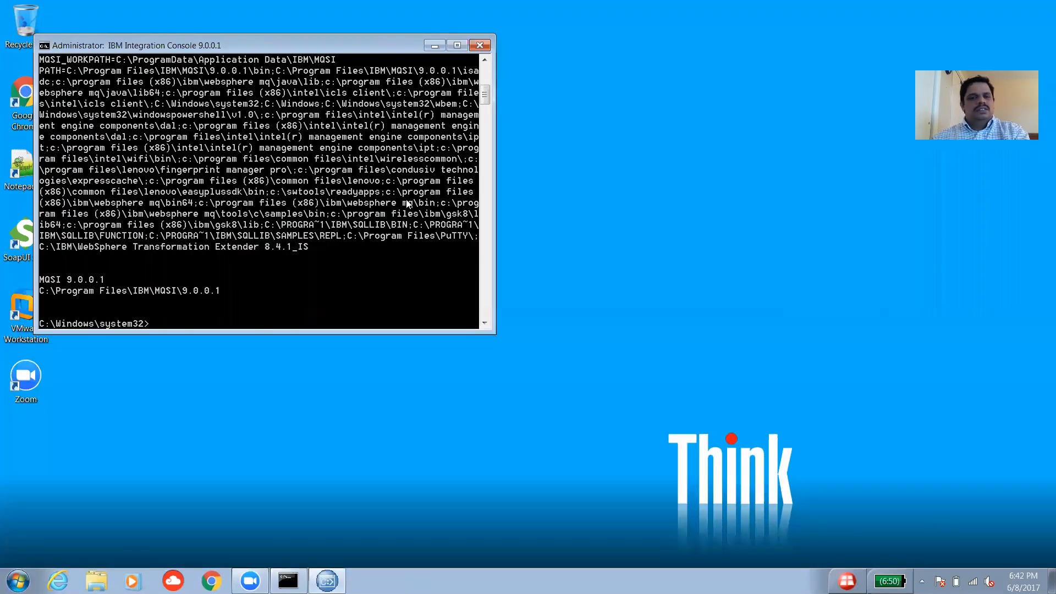
drag(361, 45, 611, 64)
drag(734, 114, 733, 122)
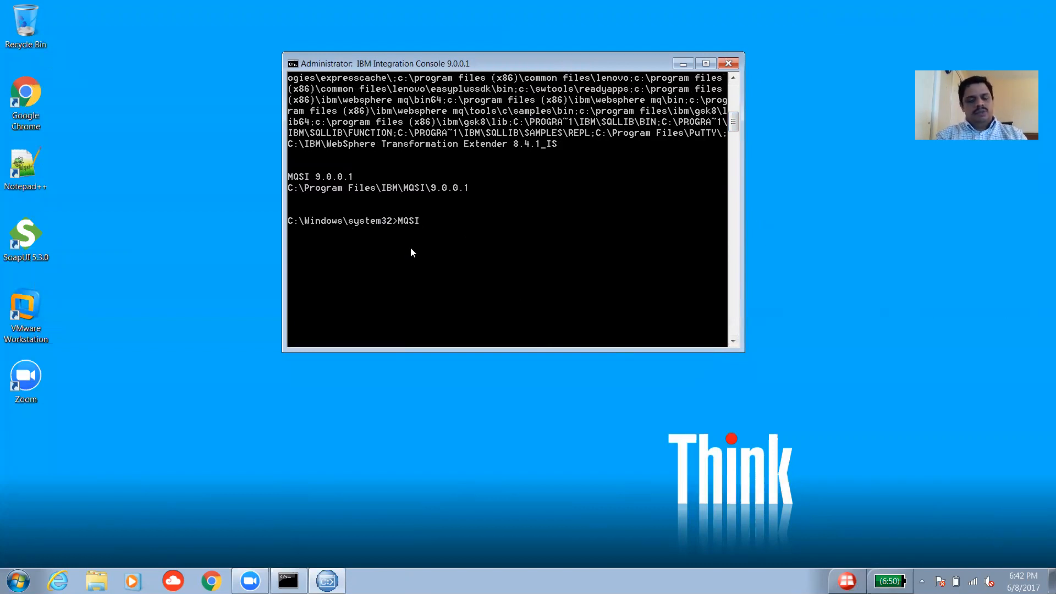
Run MQSILIST, confirming IB9NODE is running on queue manager IB9QMGR.
text(ATEBROKER)
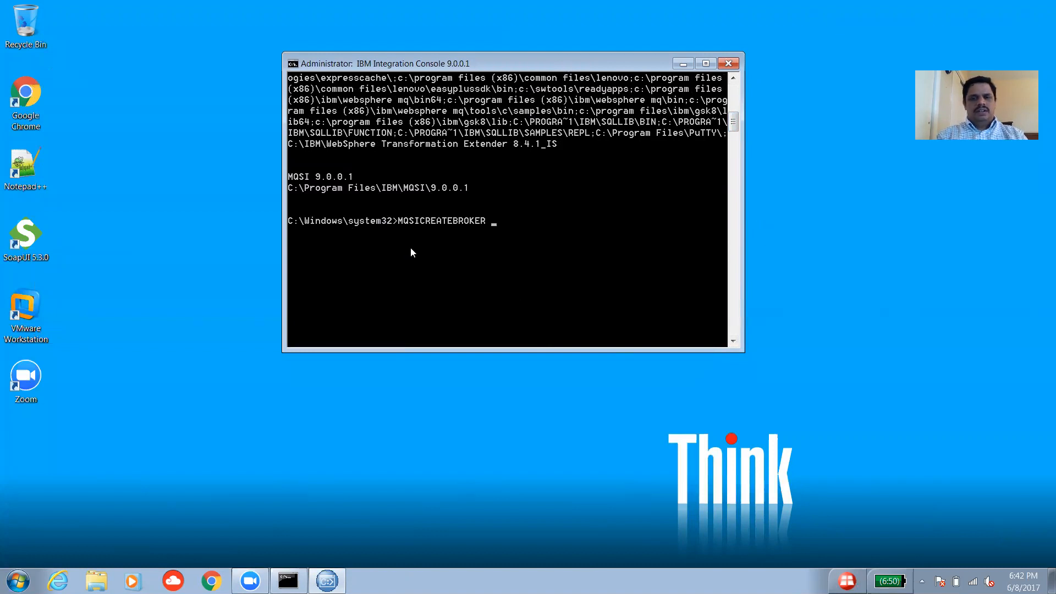
key(BackSpace)
key(BackSpace)
key(BackSpace)
key(BackSpace)
key(BackSpace)
key(BackSpace)
key(BackSpace)
key(BackSpace)
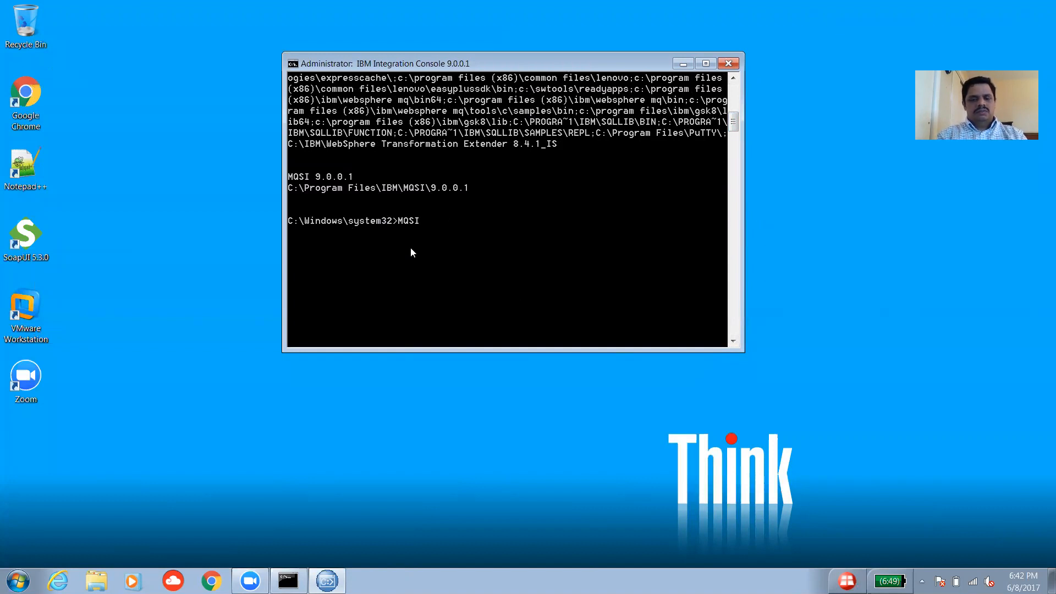
key(Return)
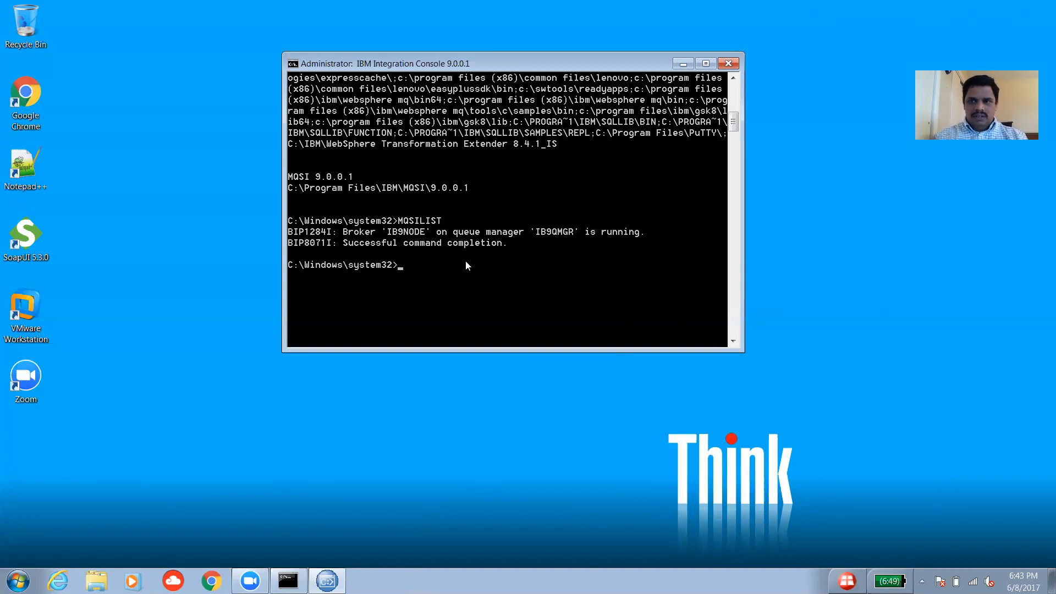
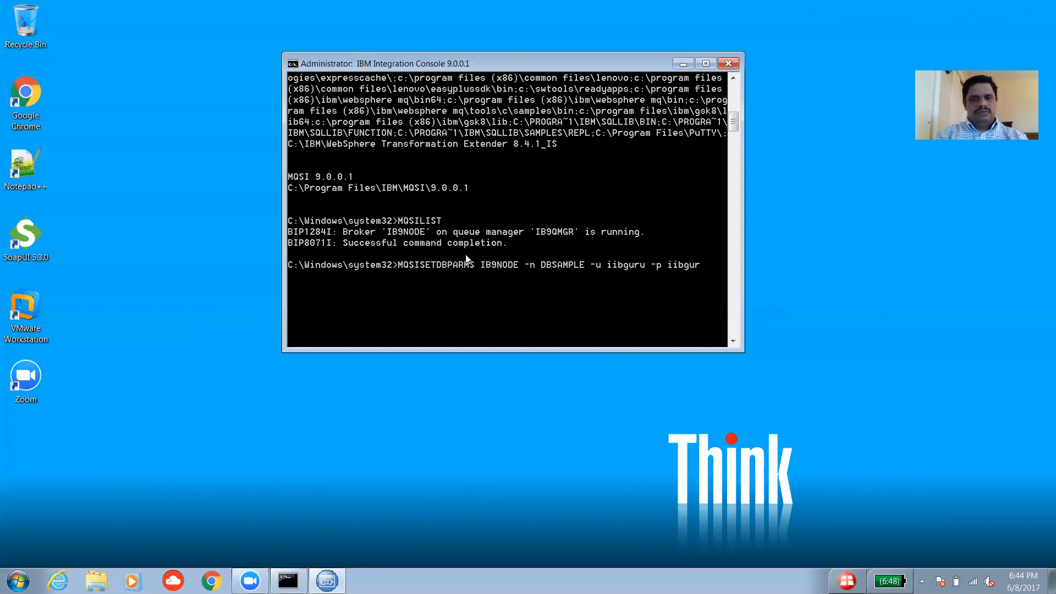
Store the DBSAMPLE user and password for IB9NODE with mqsisetdbparms, then enter mqsireload IB9NODE.
key(Return)
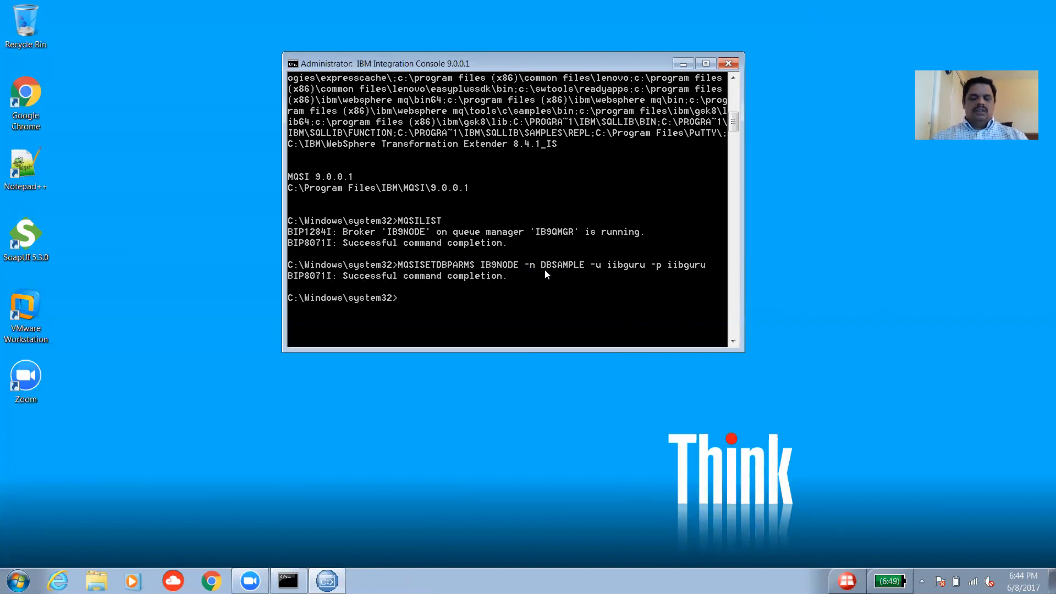
text(MQSI)
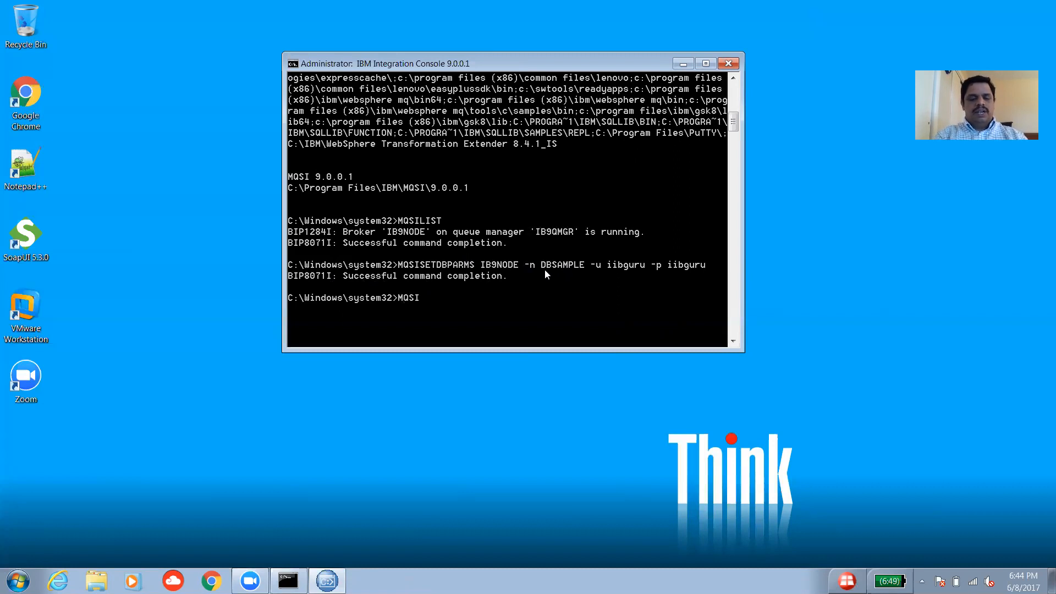
text(RELOAD)
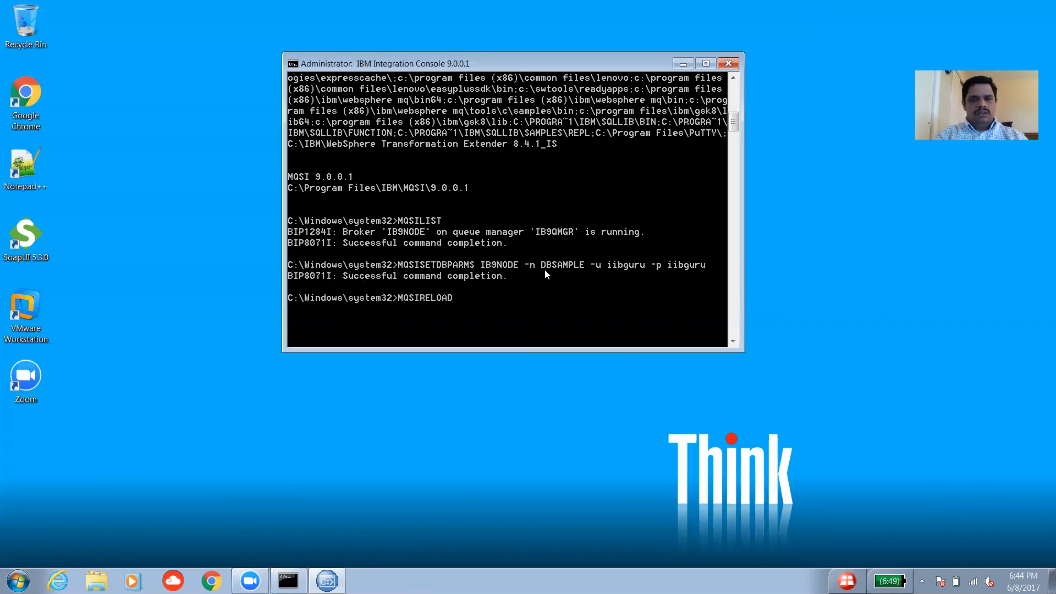
text( IB9NODE)
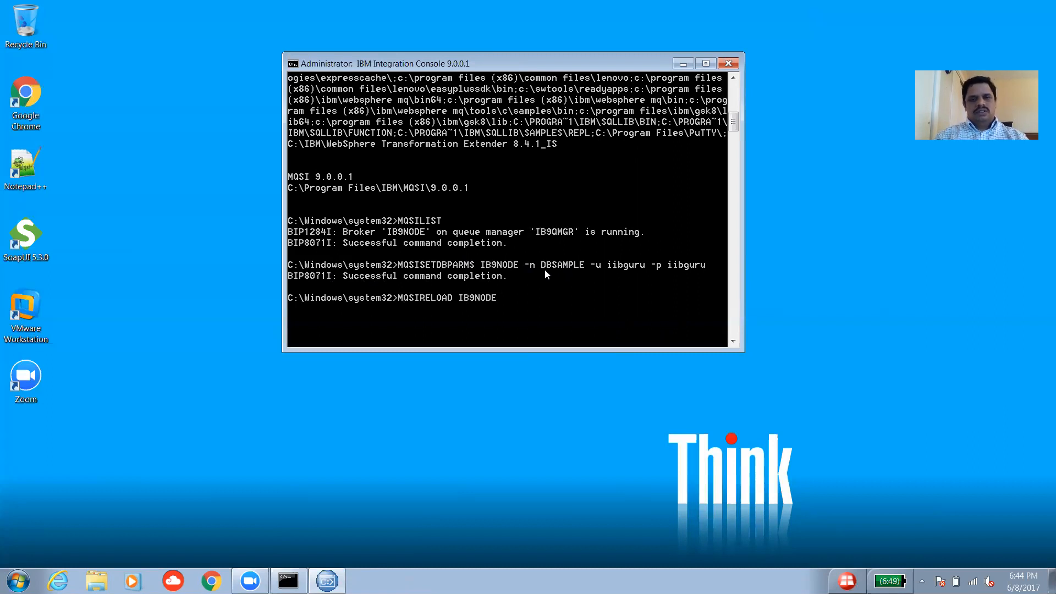
Run mqsireload so IB9NODE picks up the stored DBSAMPLE credentials.
key(Return)
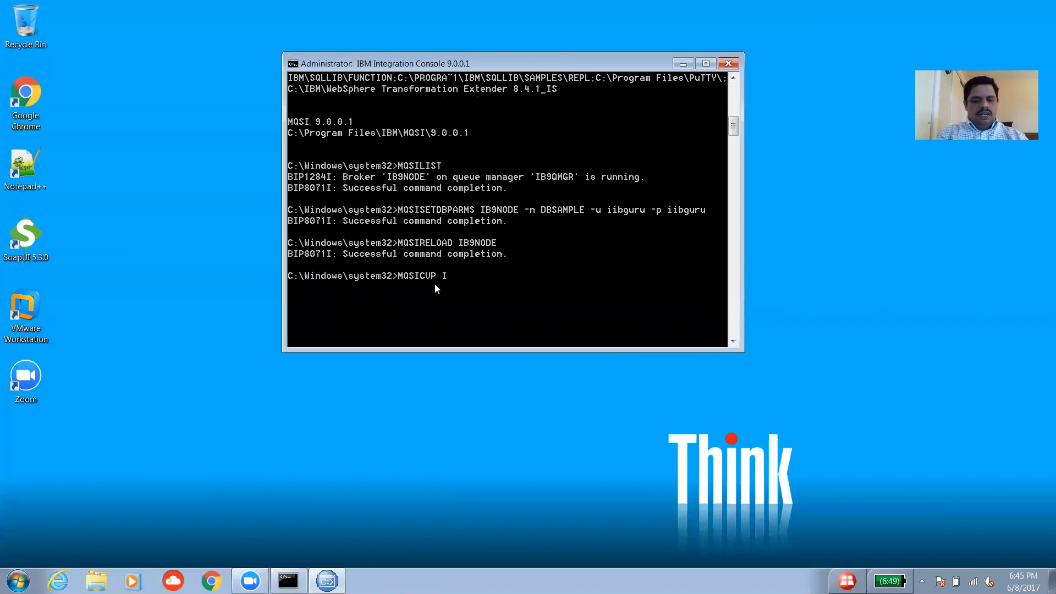
Run mqsicvp IB9NODE and review the passing registry, Java and queue checks.
text(B9NODE)
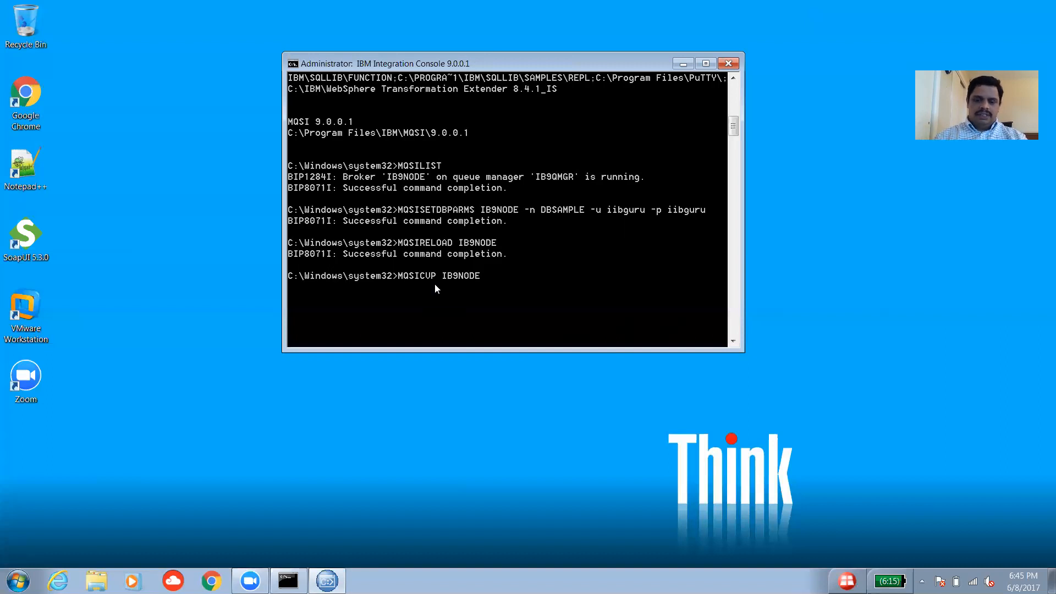
key(Return)
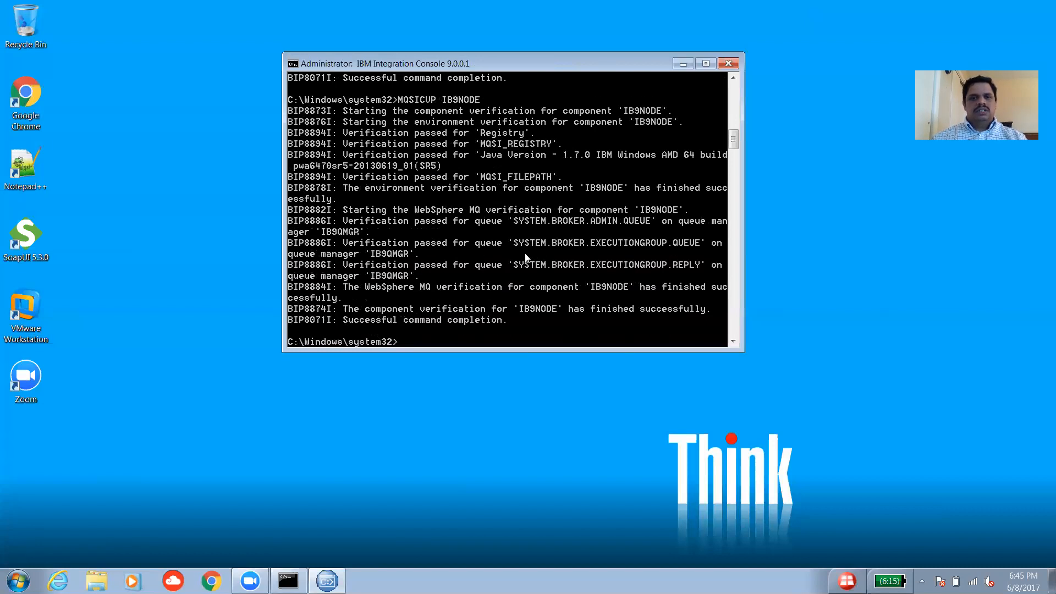
scroll(532, 248, up, 3)
scroll(446, 300, down, 2)
scroll(447, 300, down, 3)
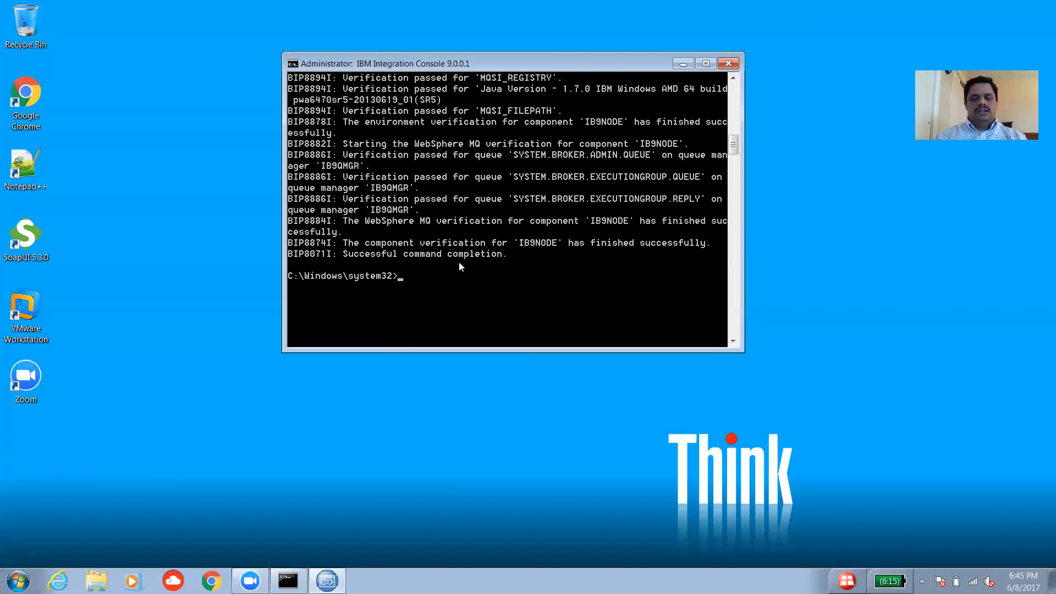
Run mqsicvp IB9NODE -n DBSAMPLE and review the successful DB2/NT64 10.01.0000 connection results.
text(MQS)
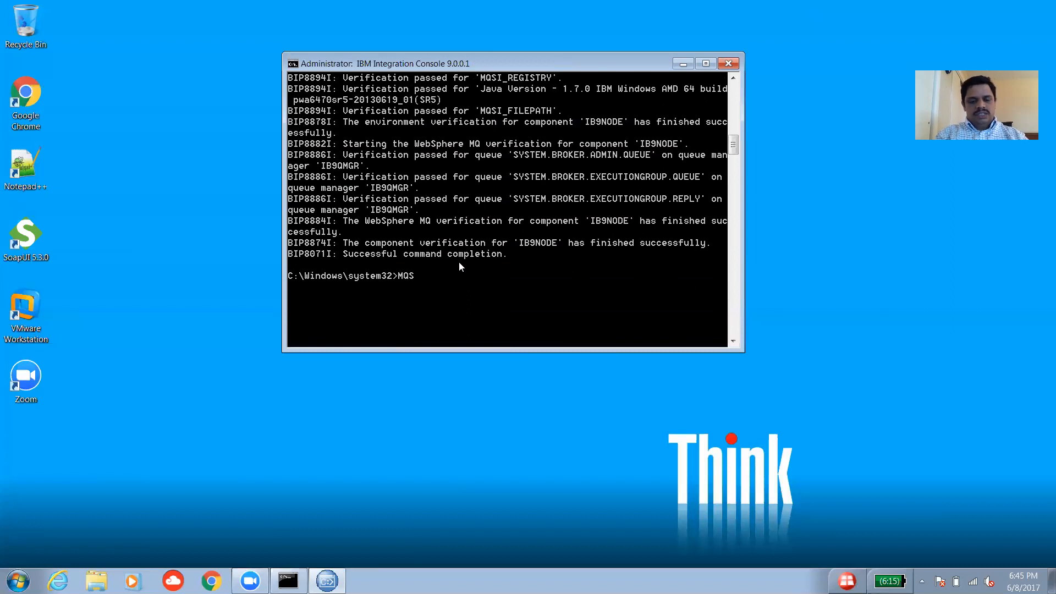
text(ICVP IB9NODE -n)
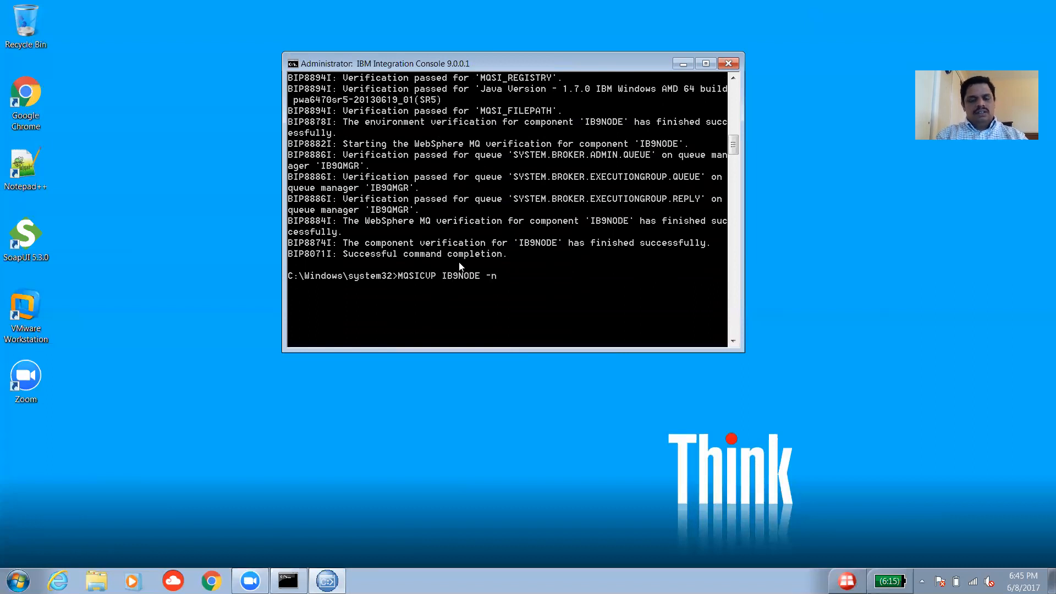
text( DB)
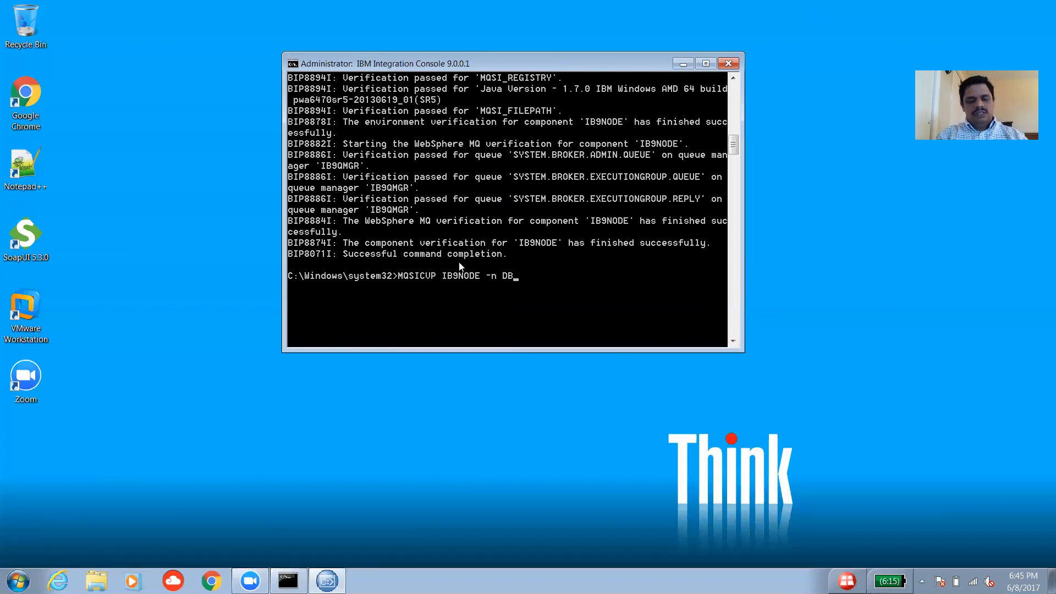
text(SAMPLE)
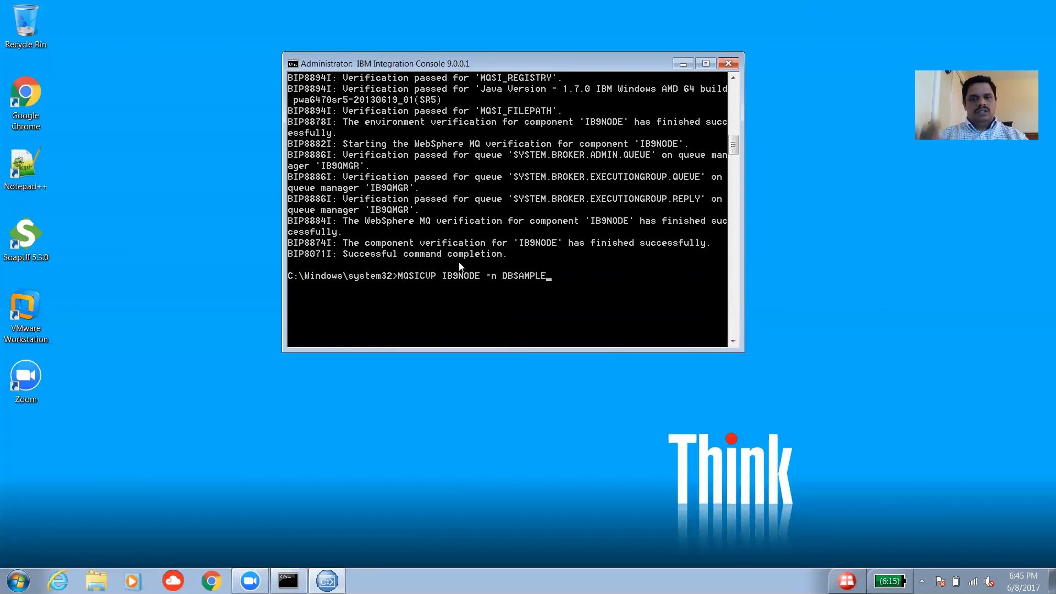
key(Return)
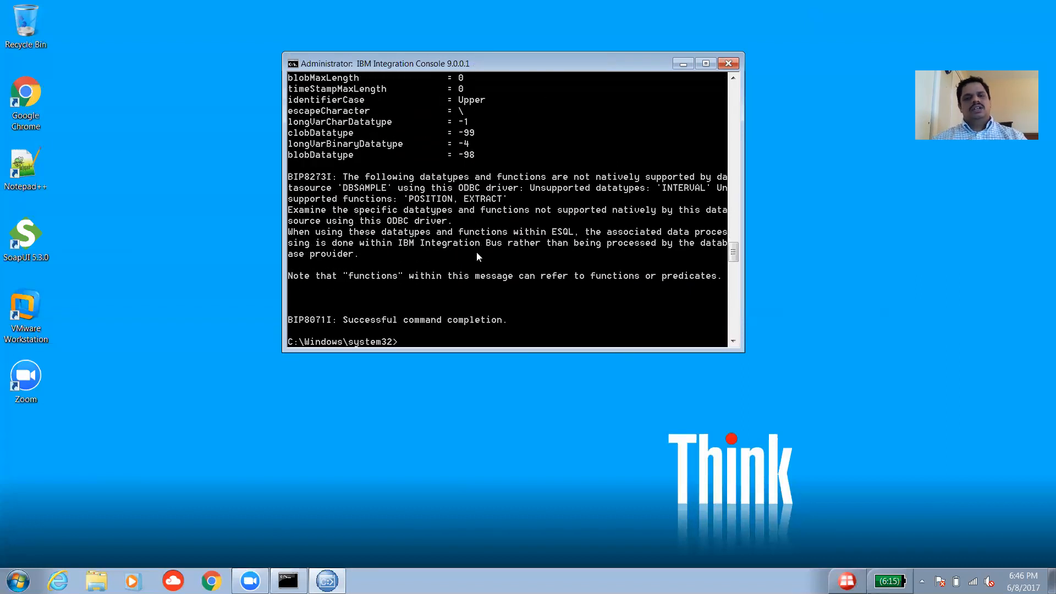
scroll(477, 248, up, 10)
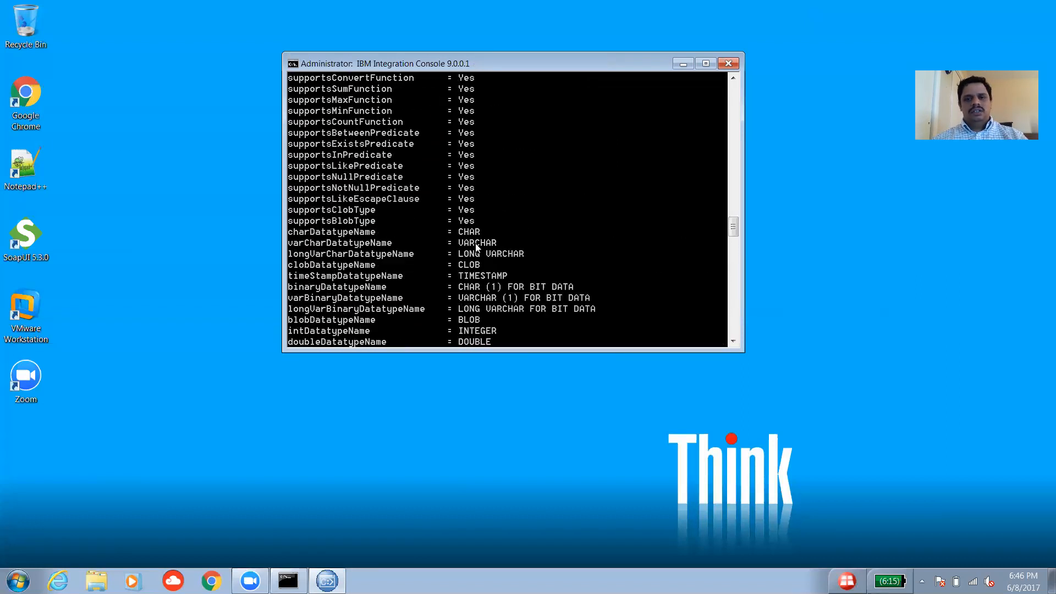
scroll(476, 248, up, 2)
scroll(475, 248, up, 12)
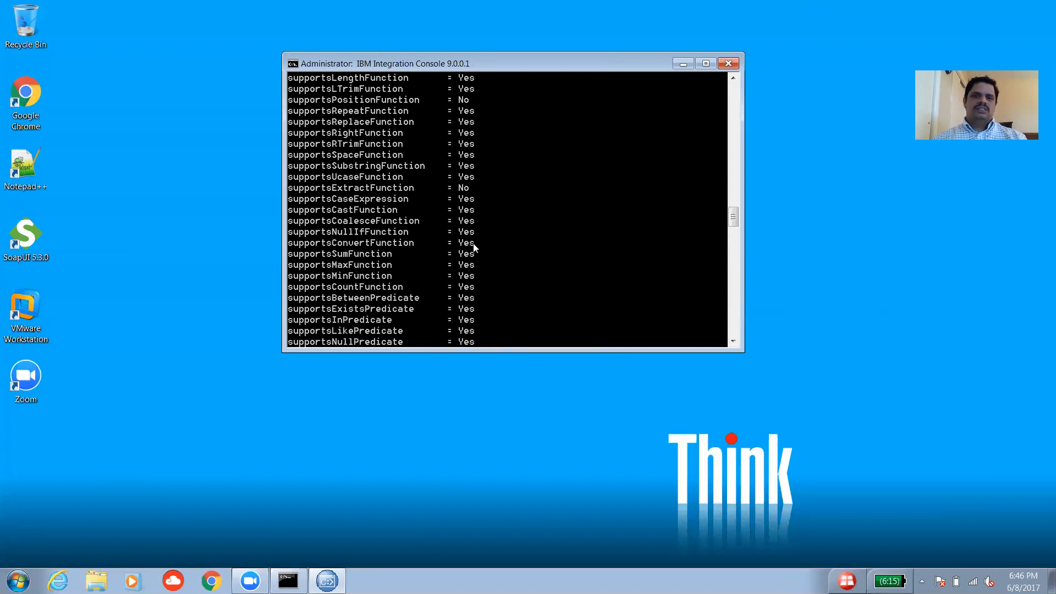
scroll(472, 235, up, 12)
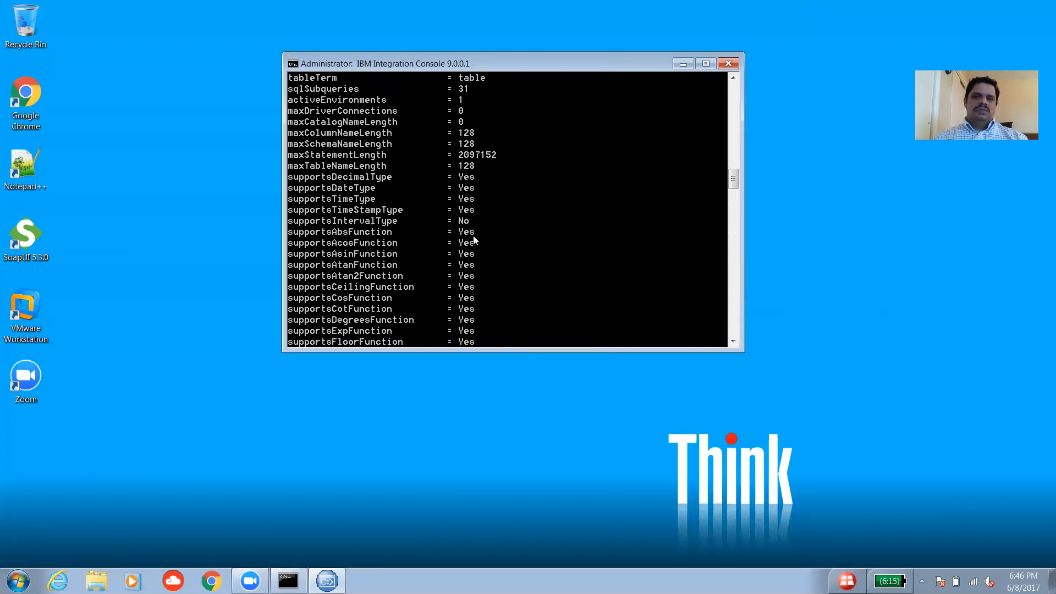
scroll(473, 235, up, 6)
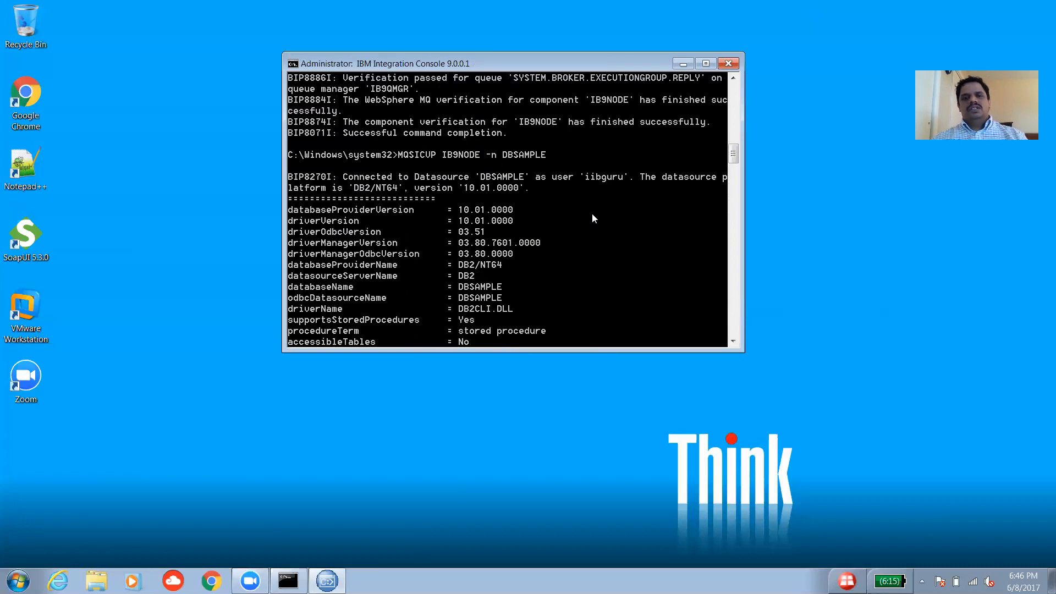
scroll(580, 198, up, 5)
scroll(581, 200, up, 5)
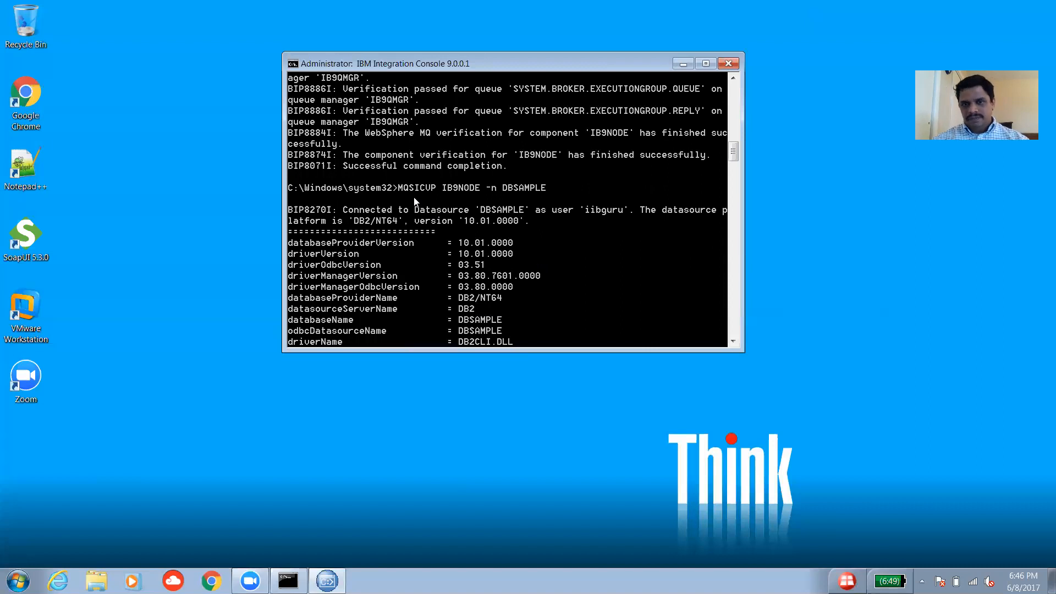
scroll(547, 207, up, 10)
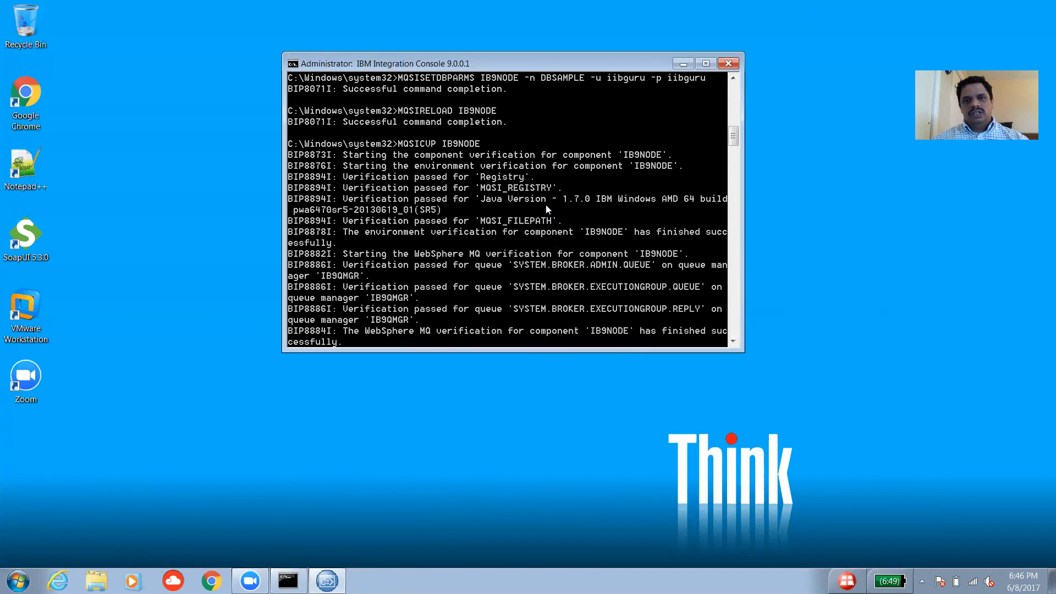
scroll(505, 220, up, 1)
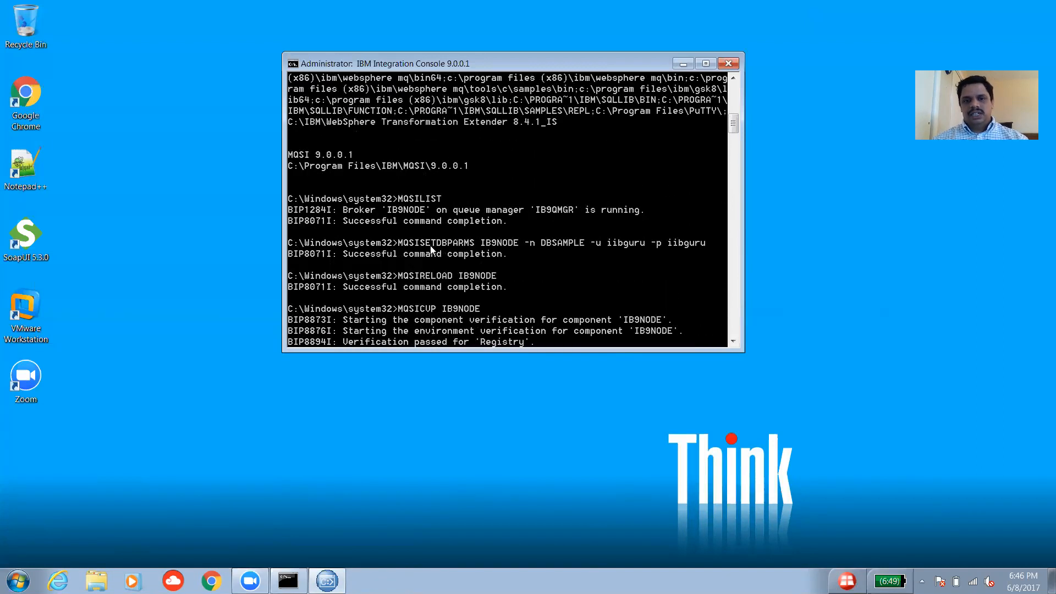
scroll(489, 248, down, 2)
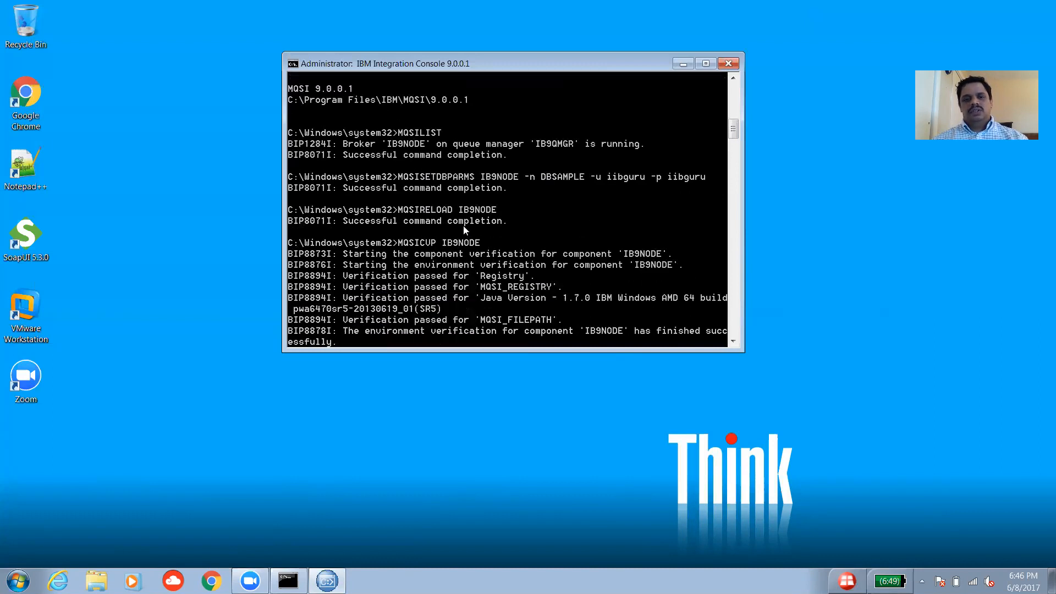
scroll(433, 221, down, 8)
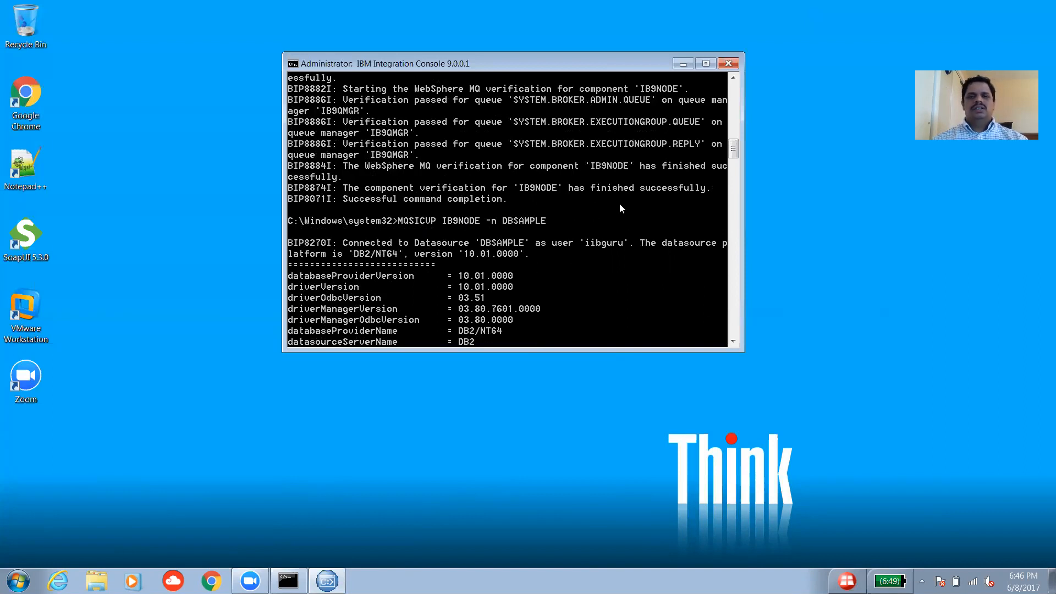
scroll(620, 208, down, 2)
scroll(710, 231, up, 2)
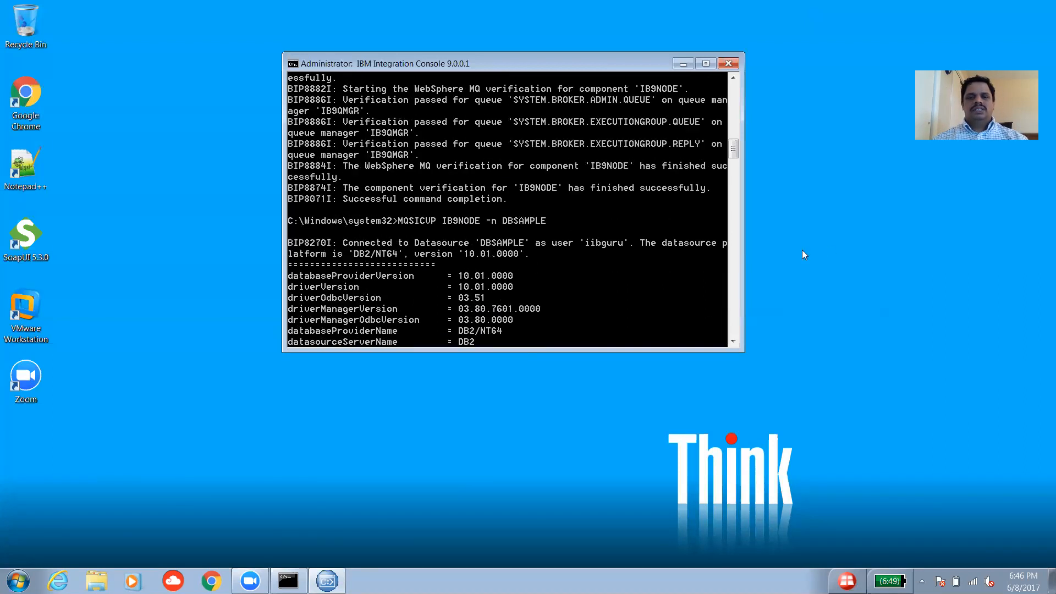